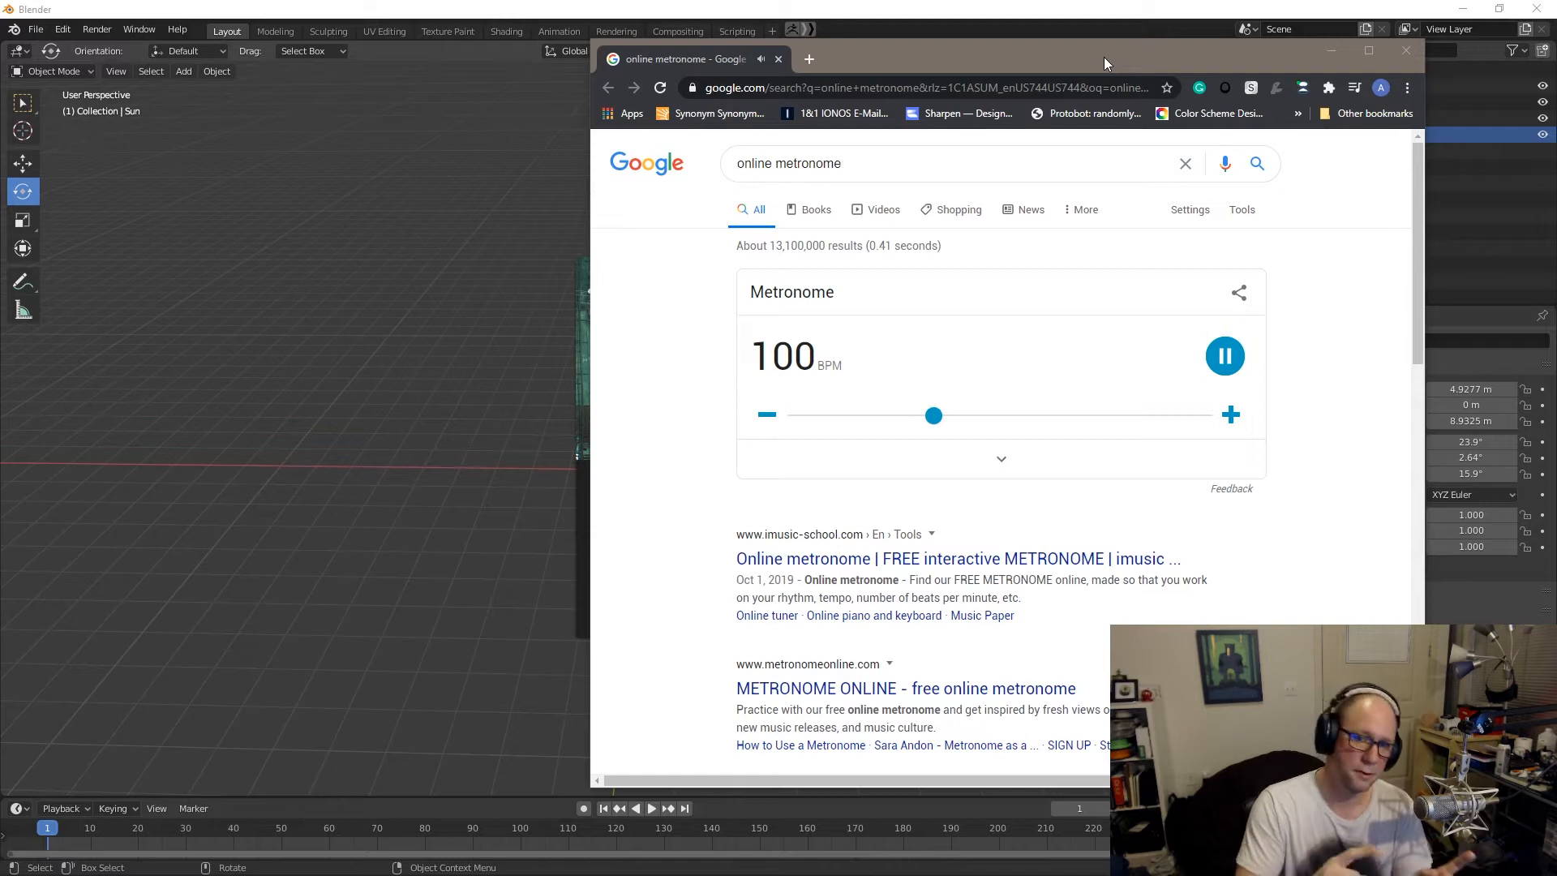
# - Move the browser window aside to reveal Blender, dismiss the splash screen and delete the default cube
pyautogui.moveTo(1102, 56); pyautogui.dragTo(1556, 58)
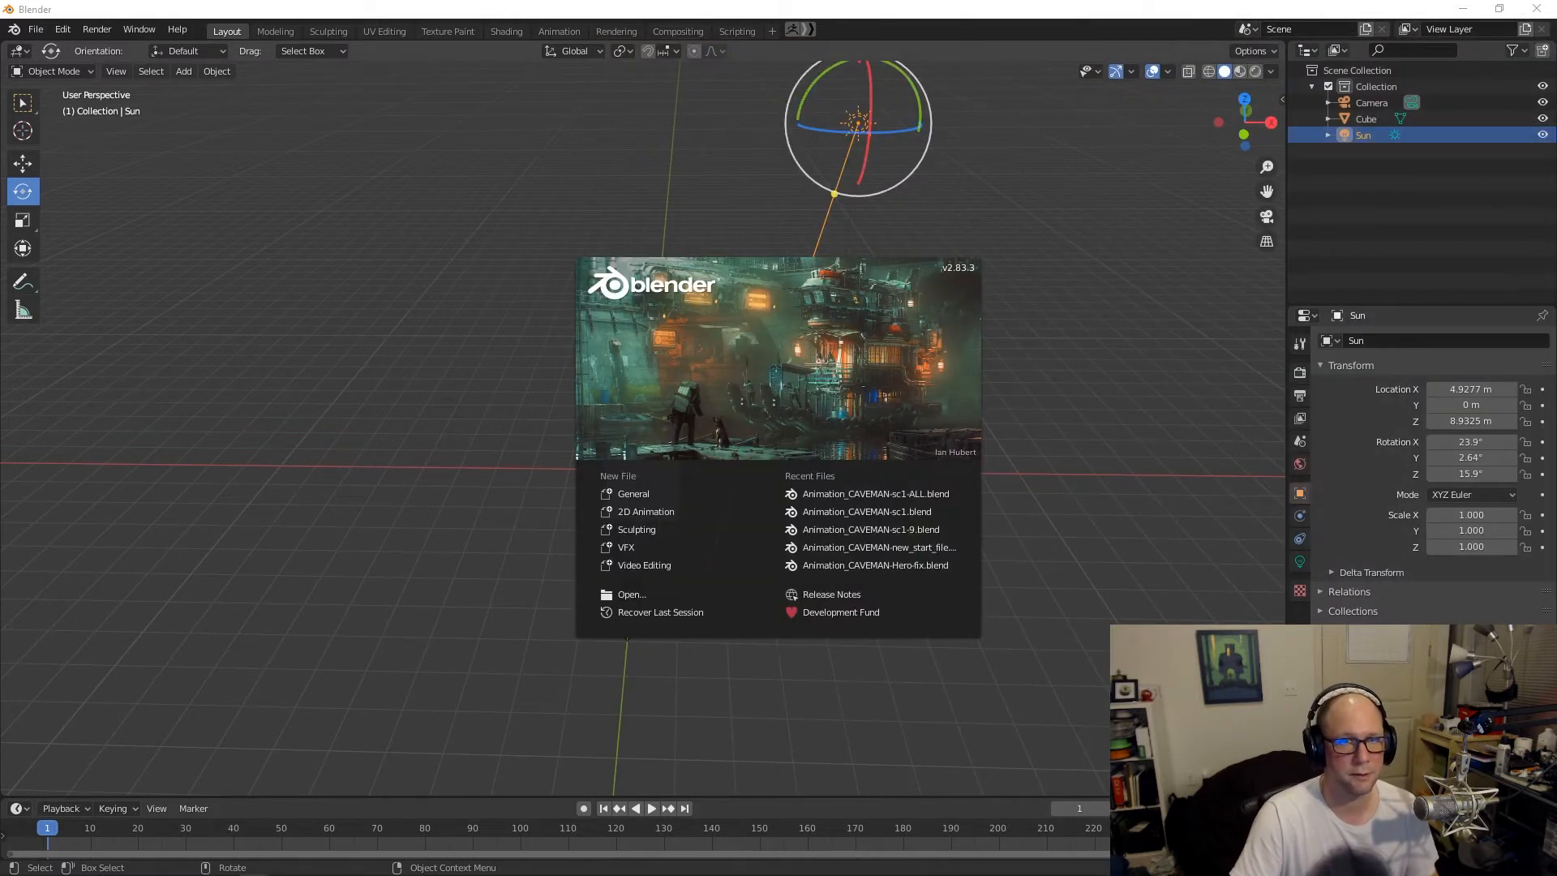
pyautogui.click(1046, 197)
pyautogui.click(657, 445)
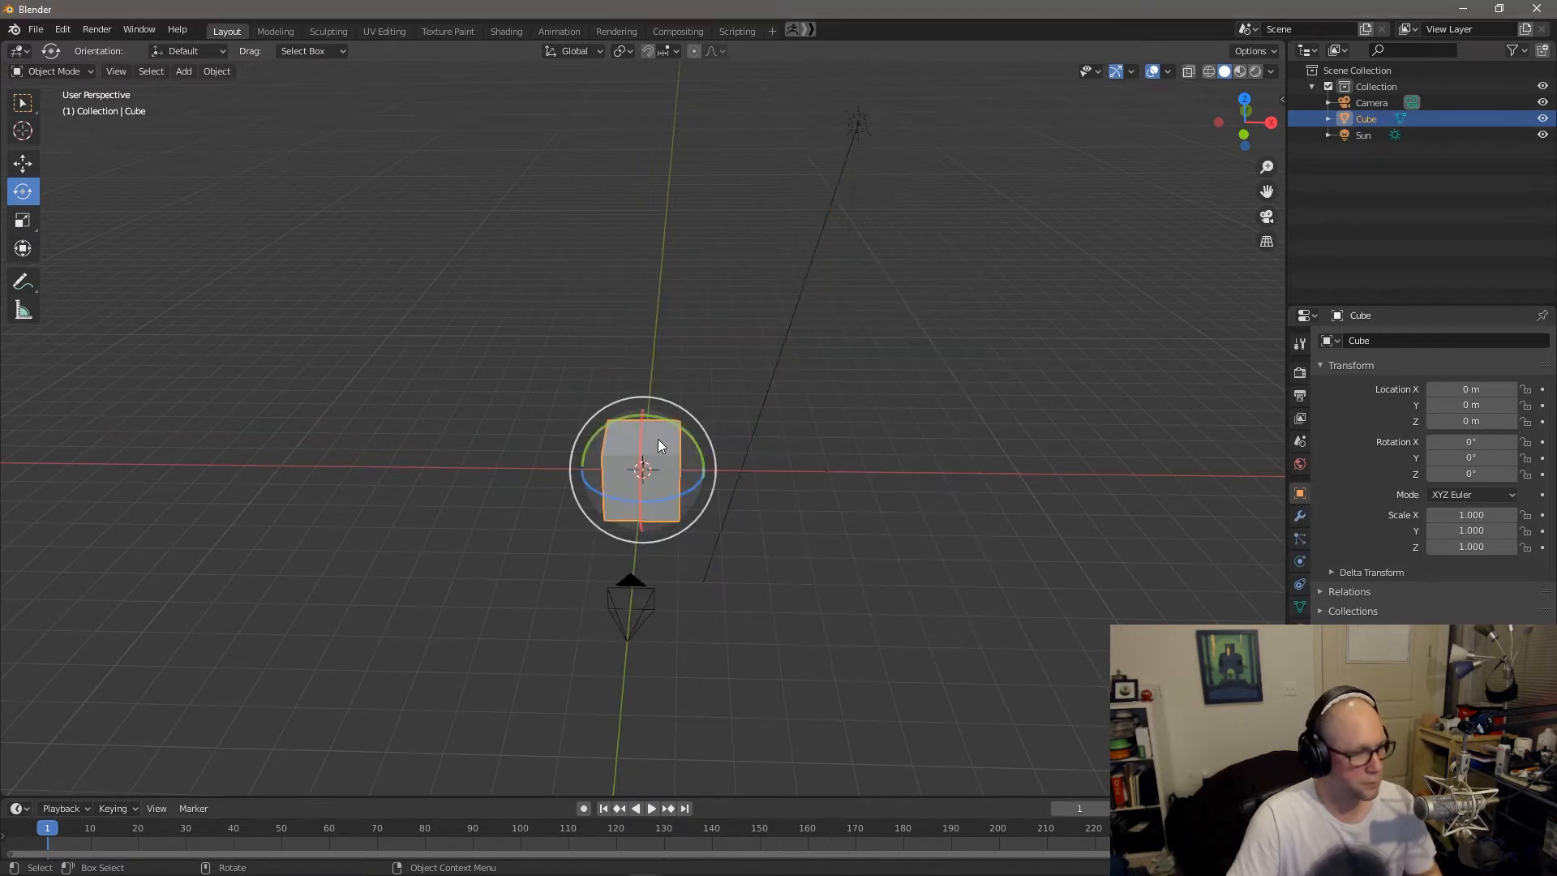
pyautogui.press('Delete')
# - Add a UV sphere mesh at the world origin
pyautogui.moveTo(789, 438); pyautogui.dragTo(671, 399, button='middle')
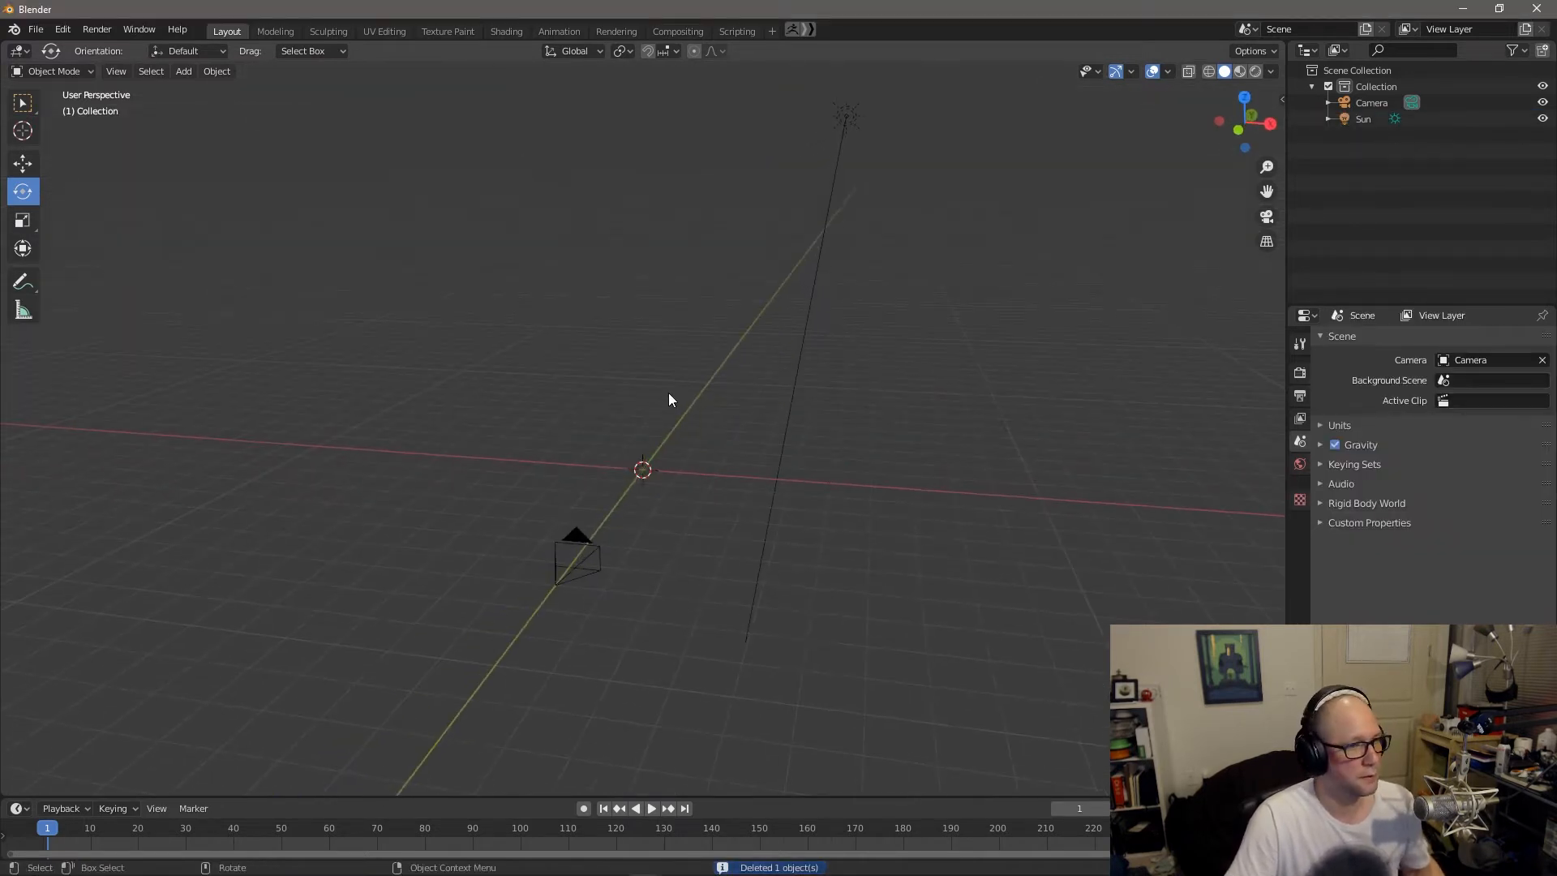
pyautogui.click(216, 72)
pyautogui.moveTo(234, 87)
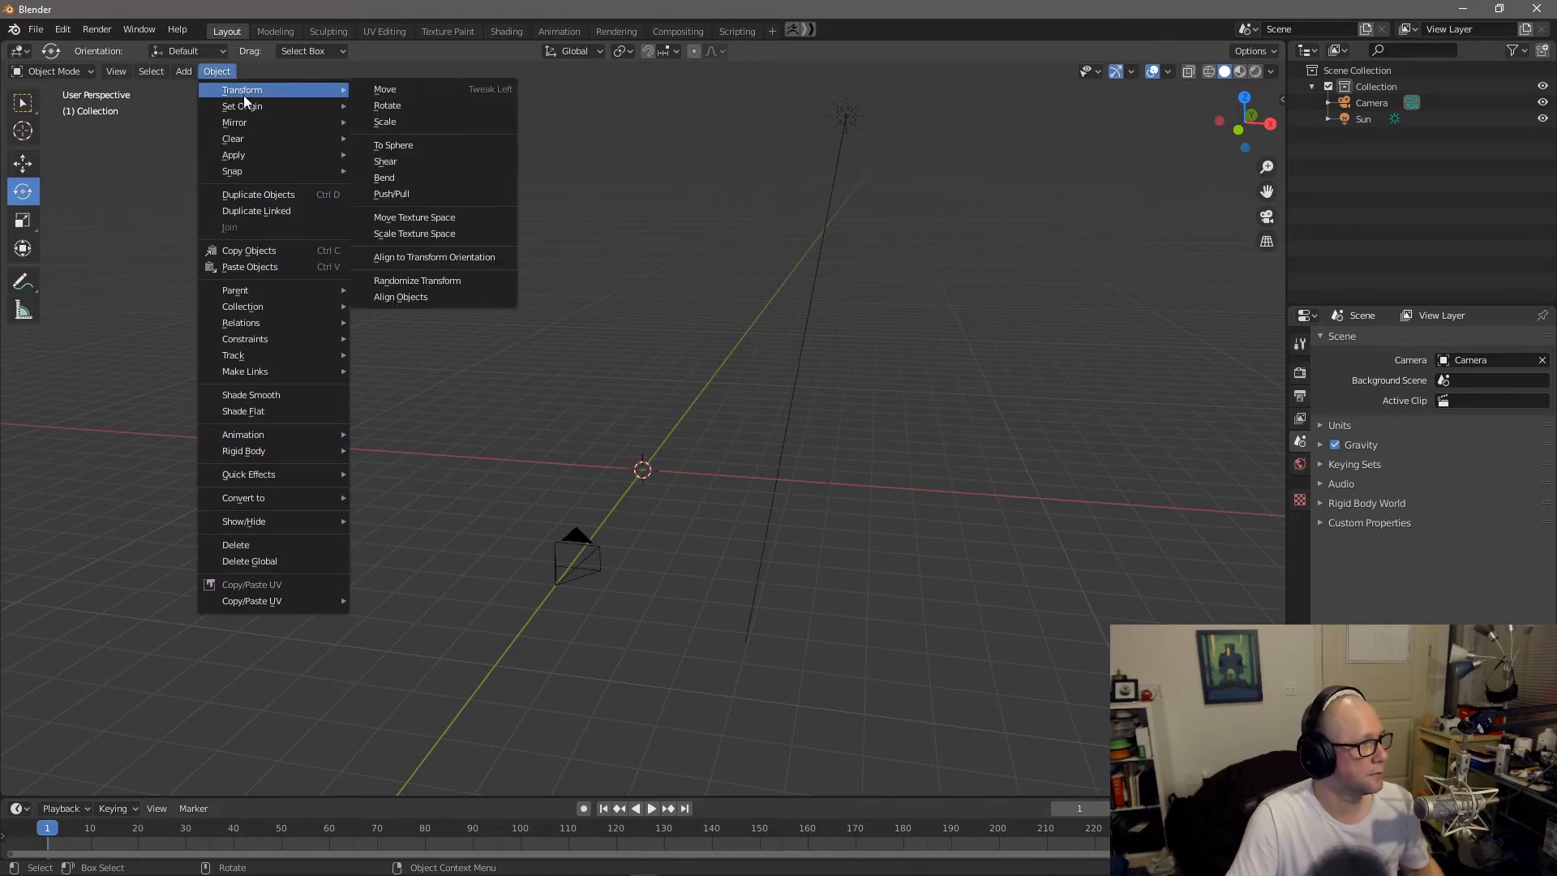
pyautogui.click(184, 71)
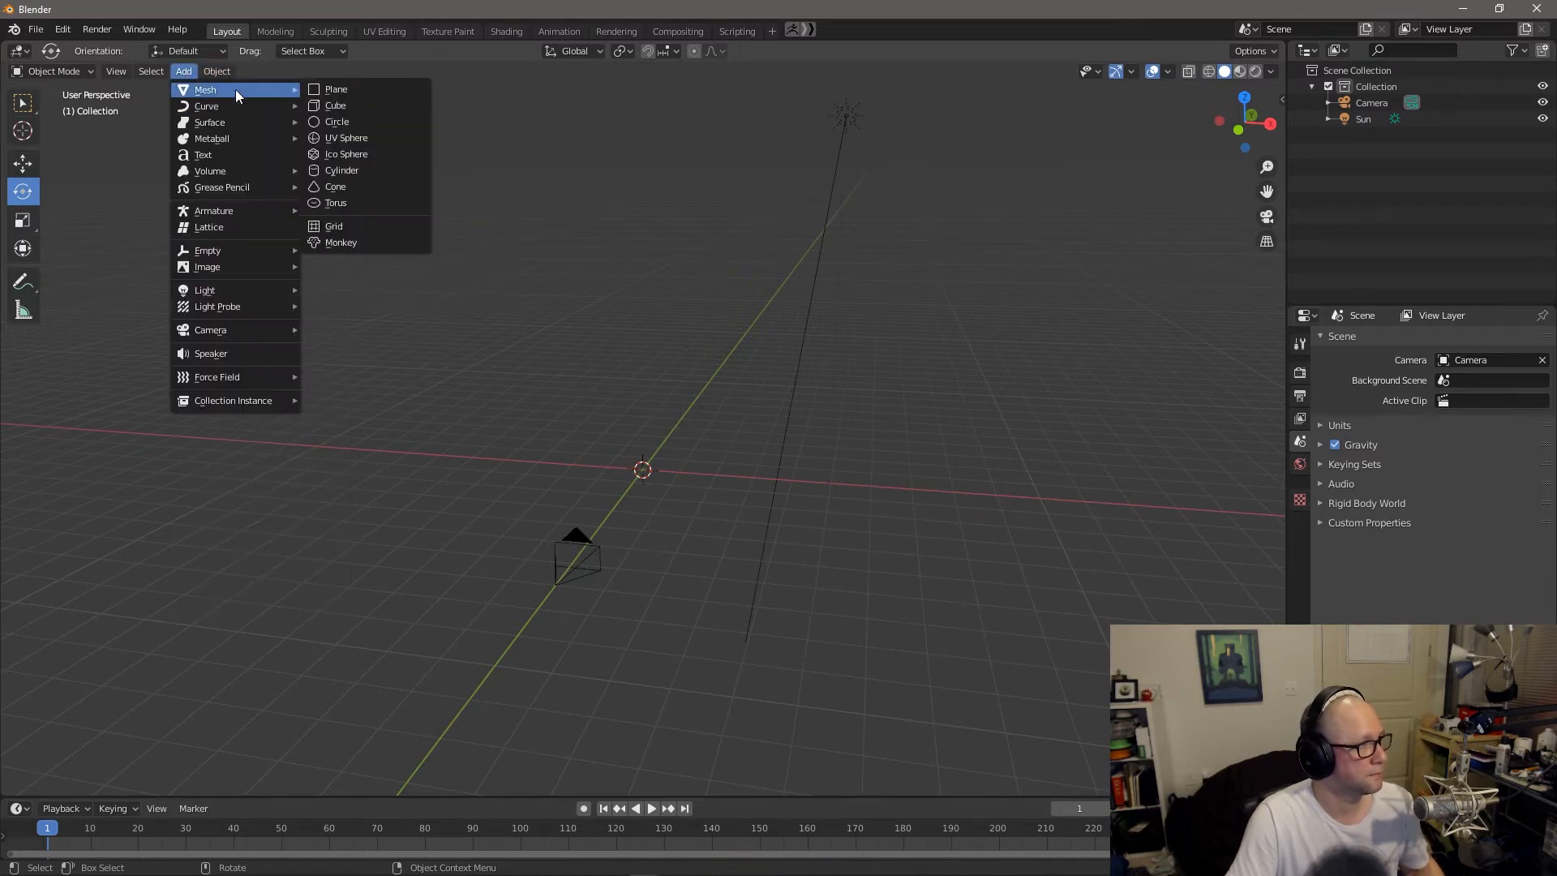
pyautogui.click(336, 138)
# - Move the sphere up to about 1.05 m on Z so it rests on the ground grid
pyautogui.scroll(3, 658, 461)
pyautogui.keyDown('alt'); pyautogui.moveTo(689, 460); pyautogui.dragTo(642, 381); pyautogui.keyUp('alt')
pyautogui.press('w')
pyautogui.keyDown('alt'); pyautogui.moveTo(435, 497); pyautogui.dragTo(505, 492); pyautogui.keyUp('alt')
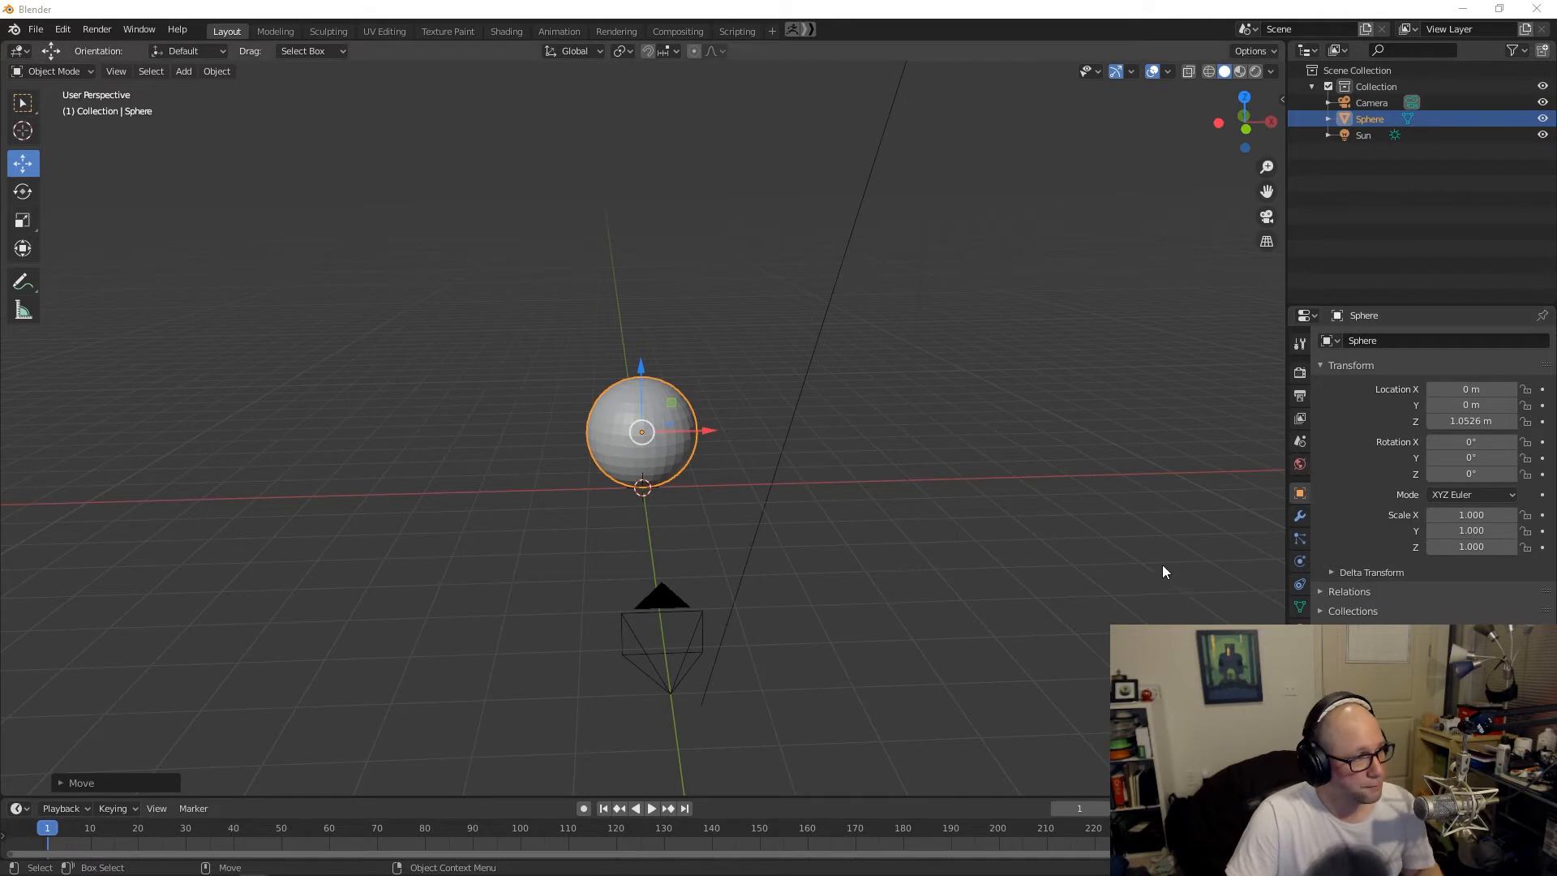
# - Enable auto keyframing with LocRot as the active keying set, and keyframe the sphere at frame 1
pyautogui.click(617, 419)
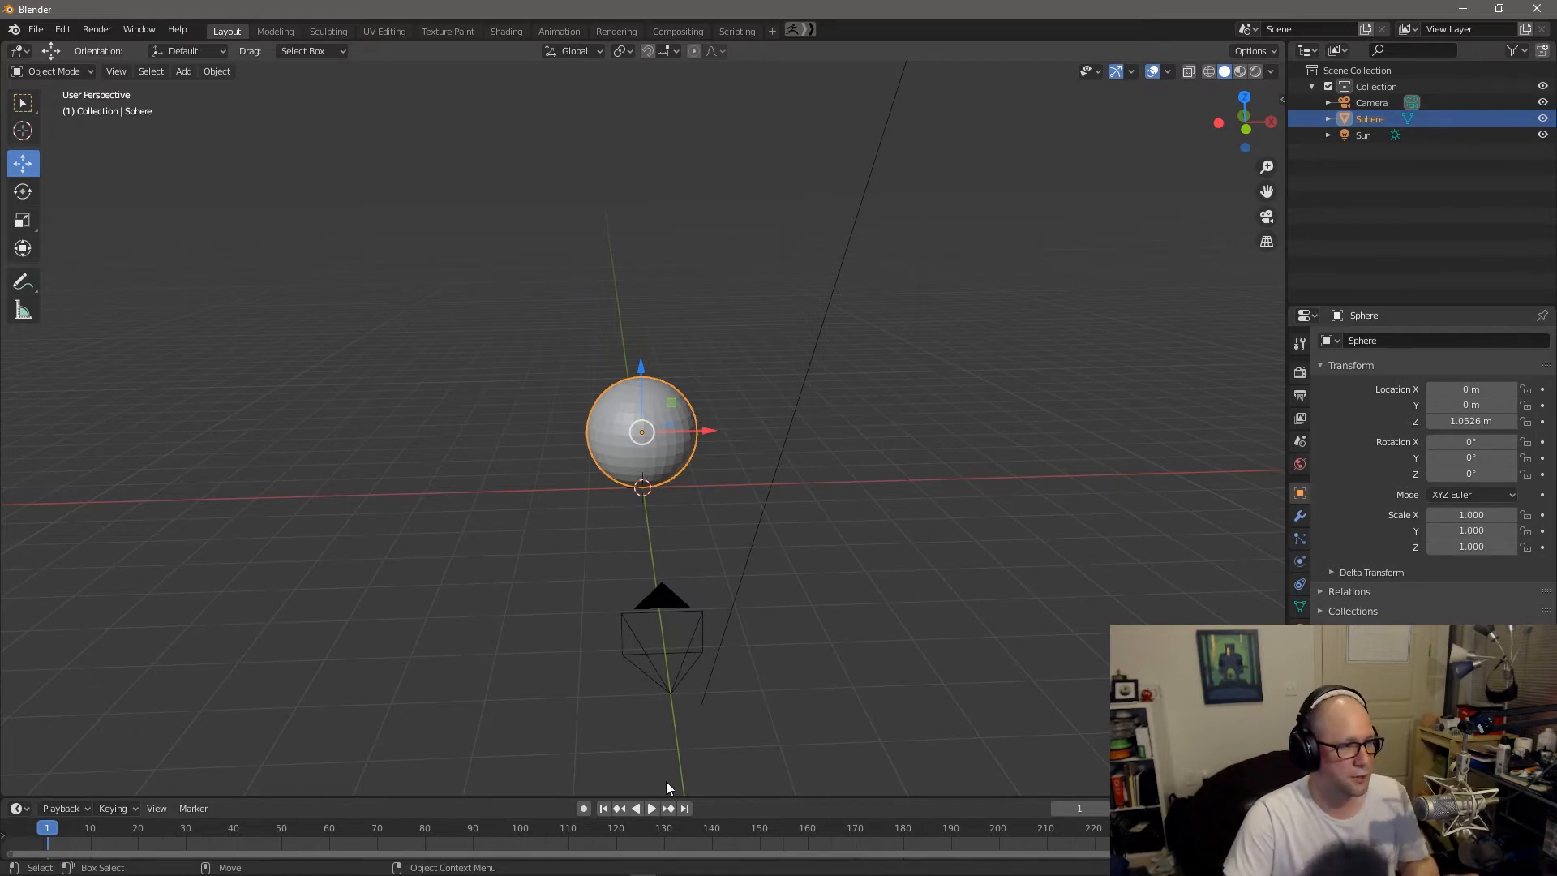
pyautogui.click(583, 808)
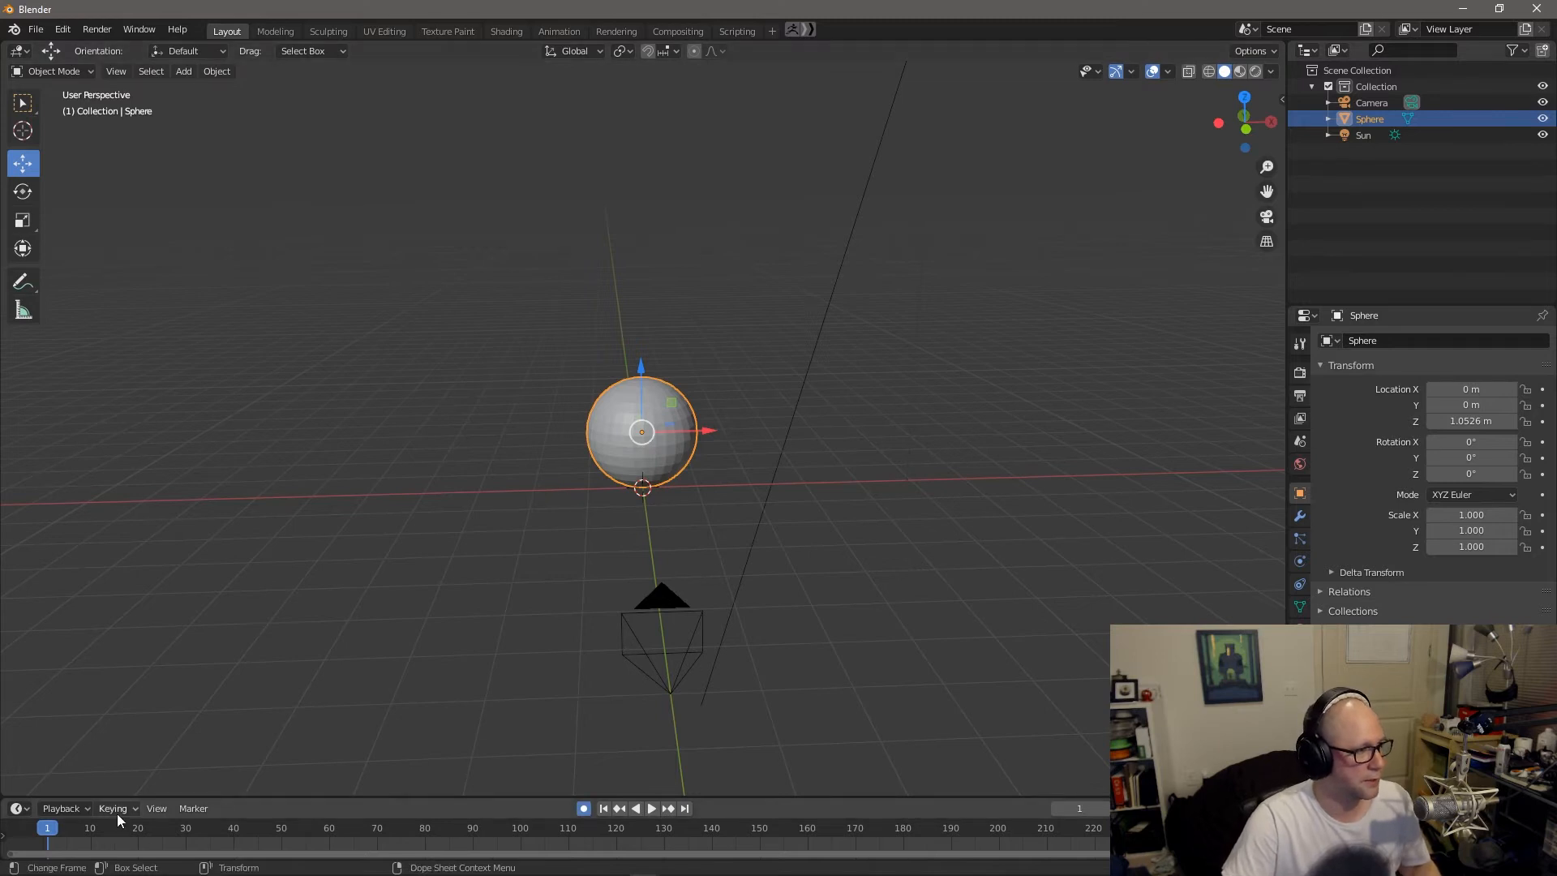
pyautogui.click(63, 808)
pyautogui.click(114, 809)
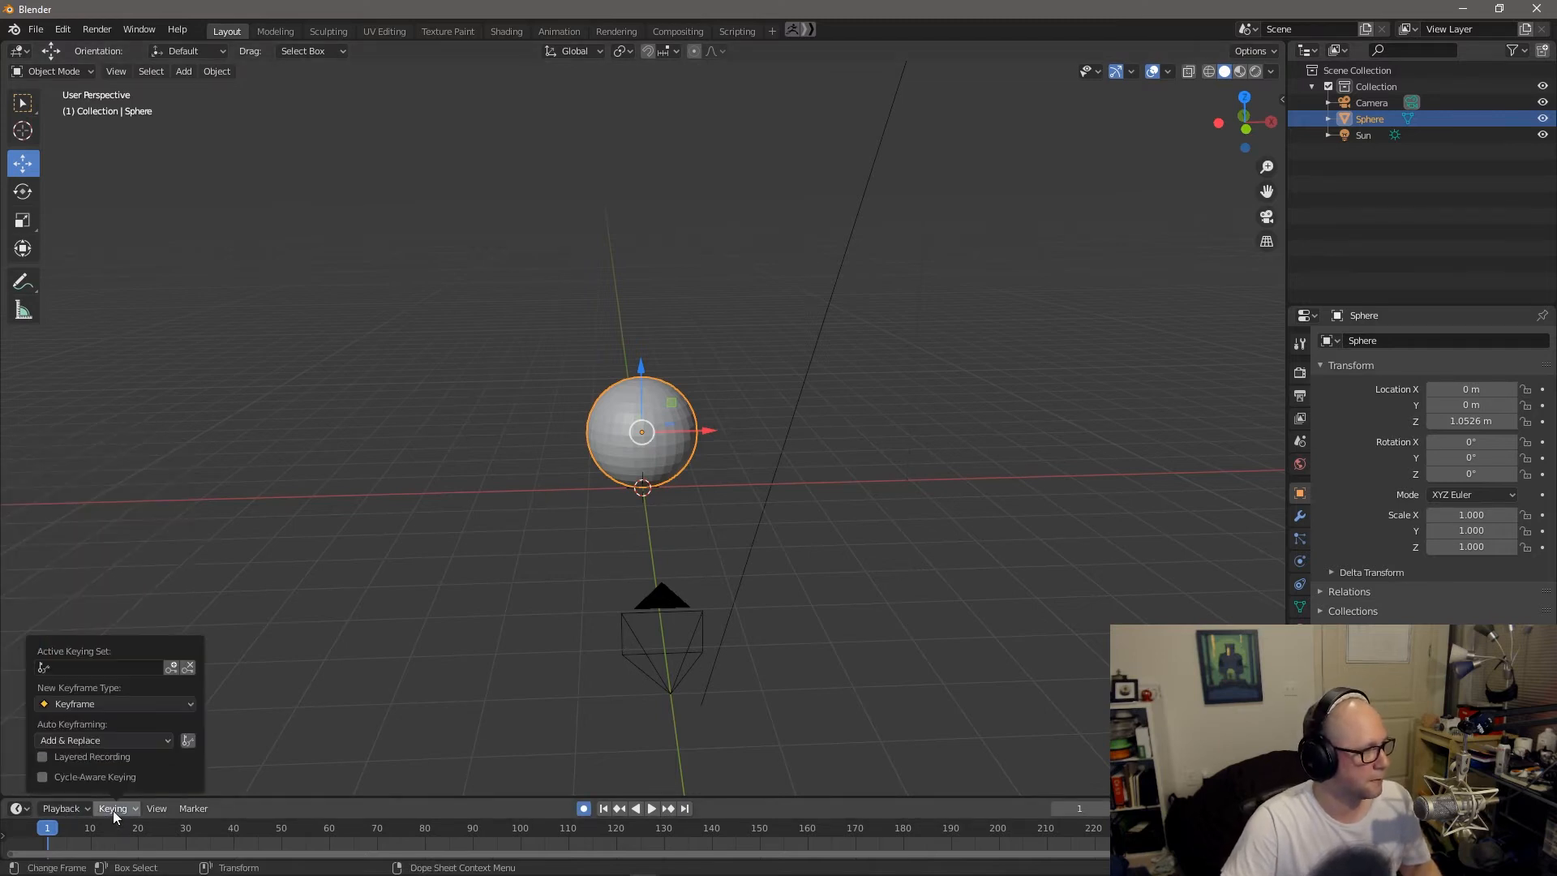
pyautogui.click(113, 667)
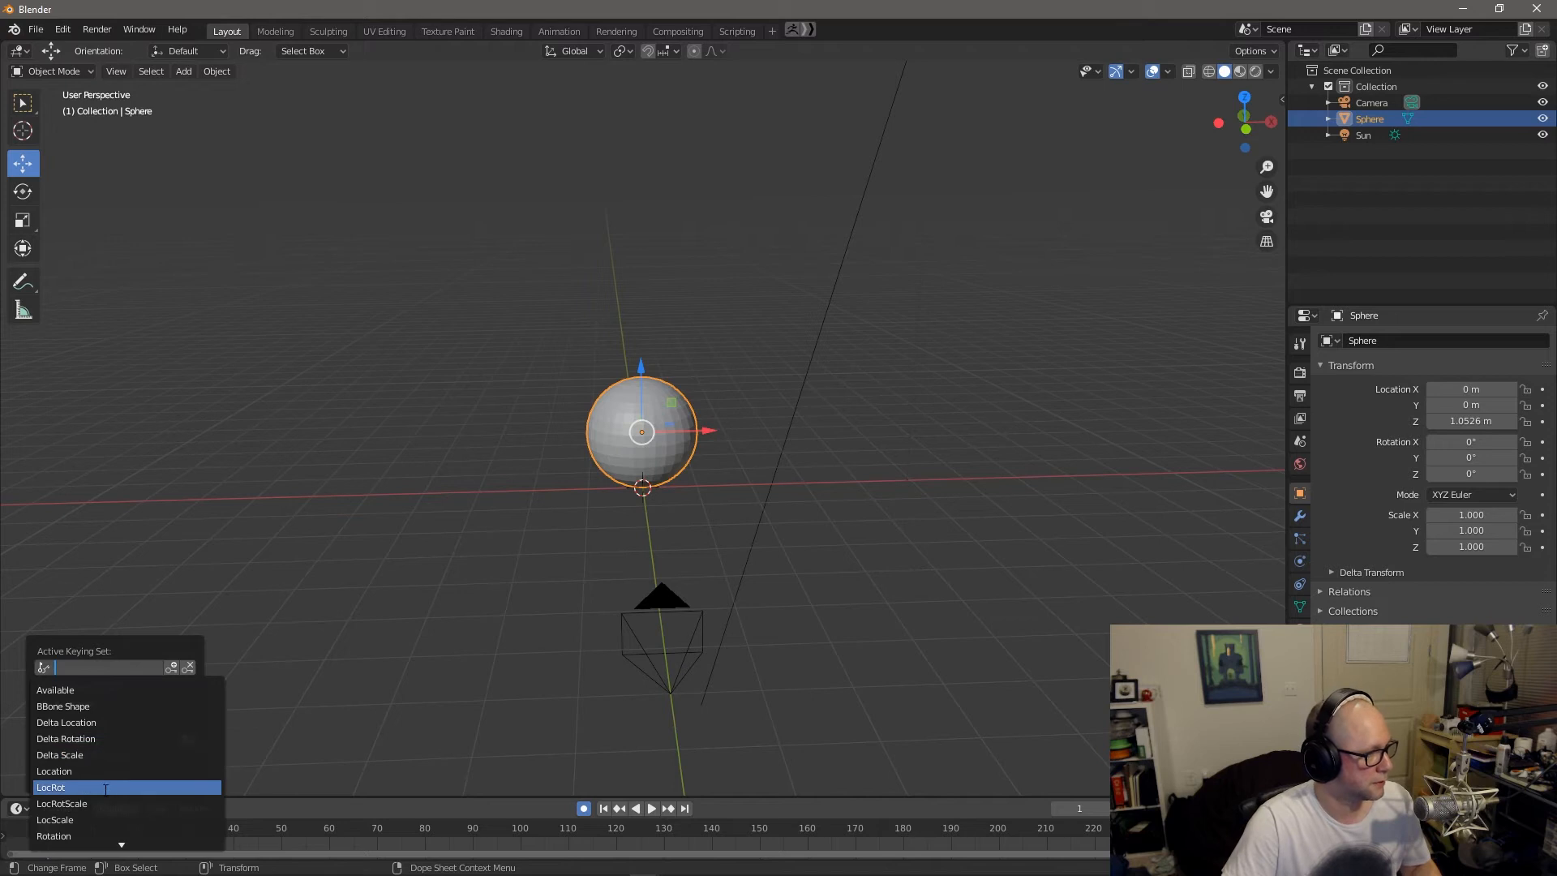
pyautogui.click(93, 787)
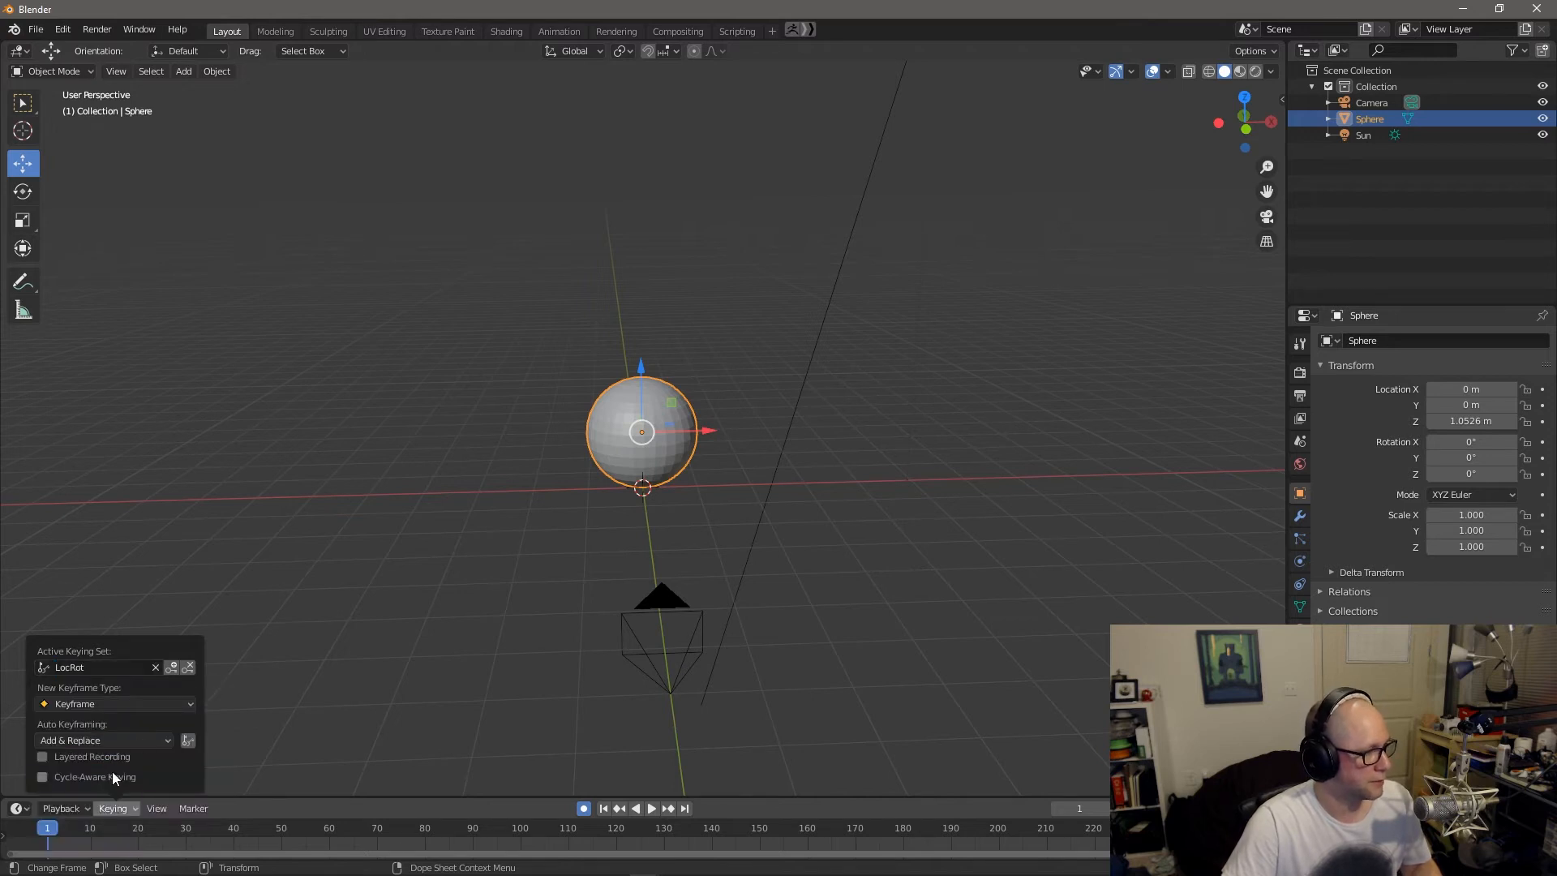
pyautogui.click(171, 667)
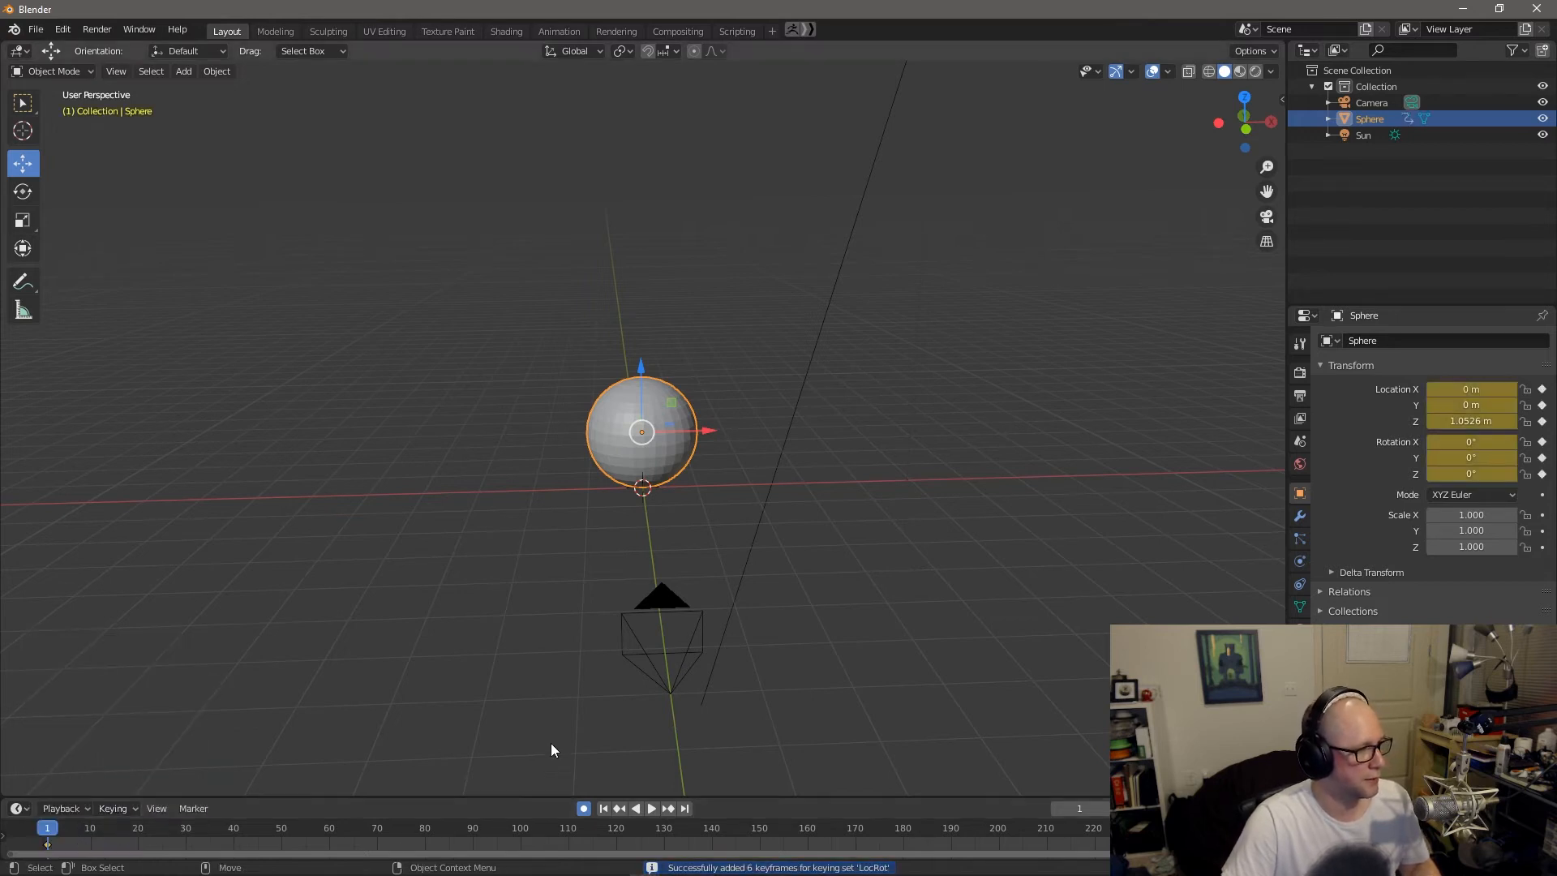
# - Keyframe the top of the bounce at frame 7 by raising the sphere to about 5.16 m on Z
pyautogui.moveTo(535, 797); pyautogui.dragTo(467, 710)
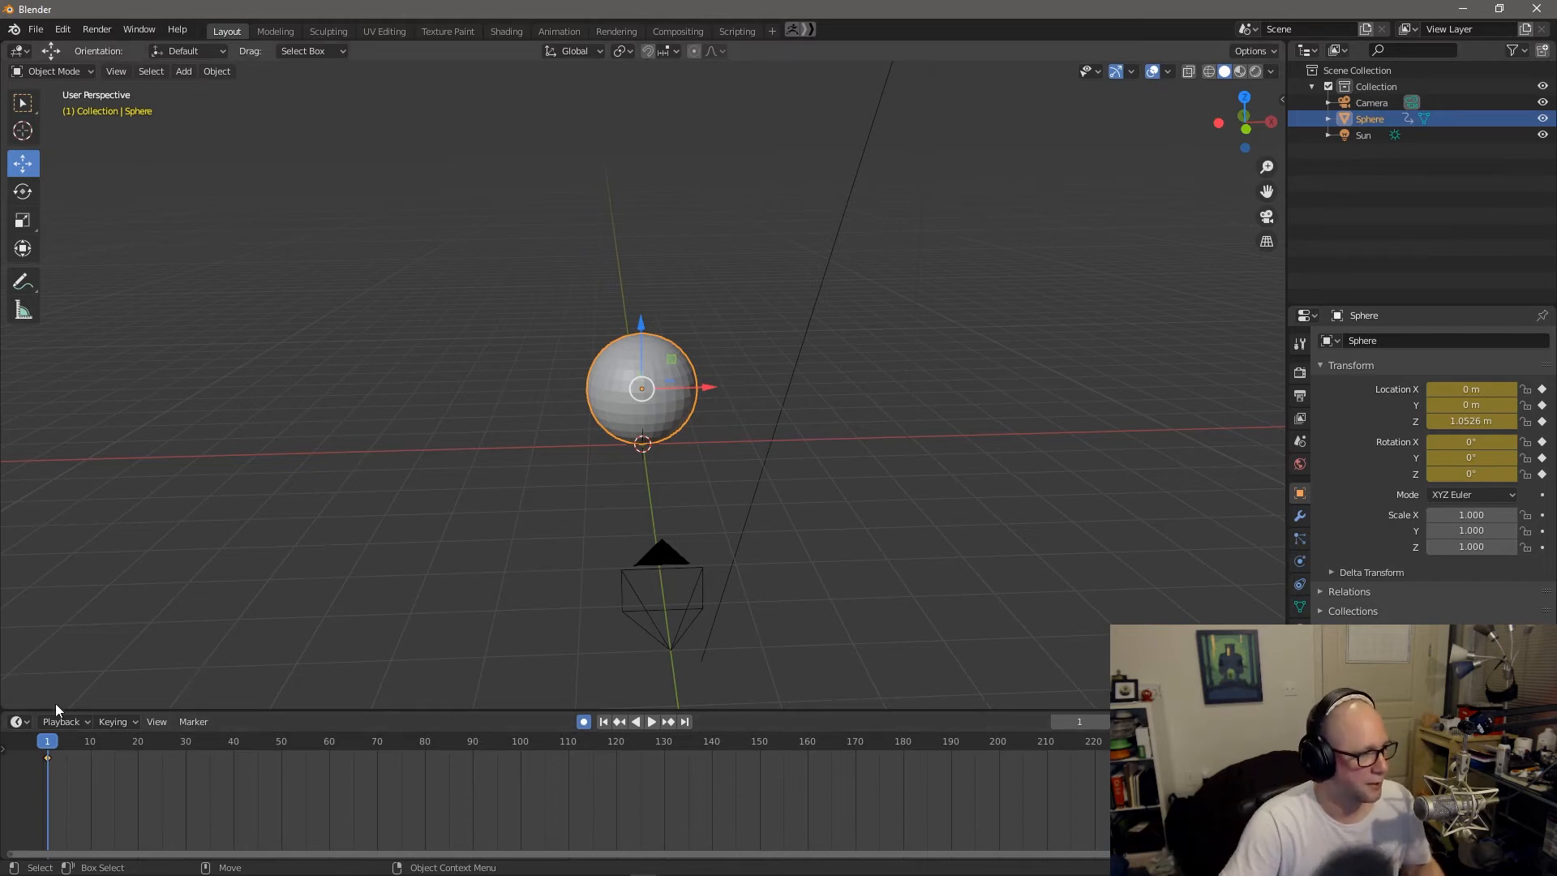
pyautogui.press('space')
pyautogui.press('space')
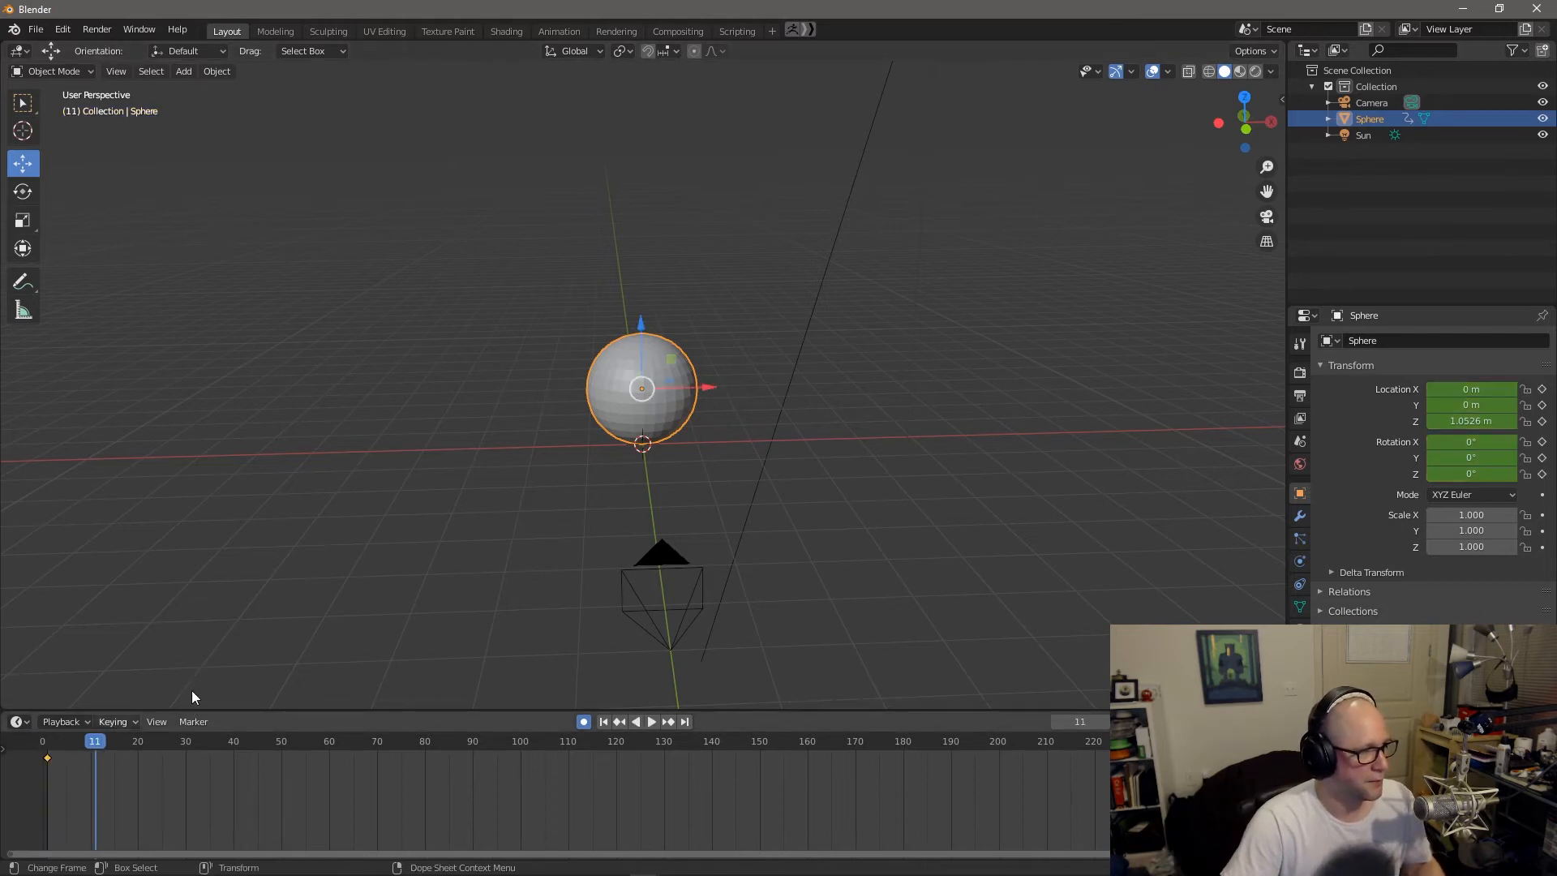
pyautogui.moveTo(639, 326); pyautogui.dragTo(638, 87)
pyautogui.moveTo(57, 739)
pyautogui.mouseDown()
pyautogui.moveTo(36, 741)
pyautogui.moveTo(102, 759)
pyautogui.moveTo(81, 746)
pyautogui.mouseUp()
pyautogui.press('space')
pyautogui.press('space')
pyautogui.hotkey('ctrl', 'z')
pyautogui.press('space')
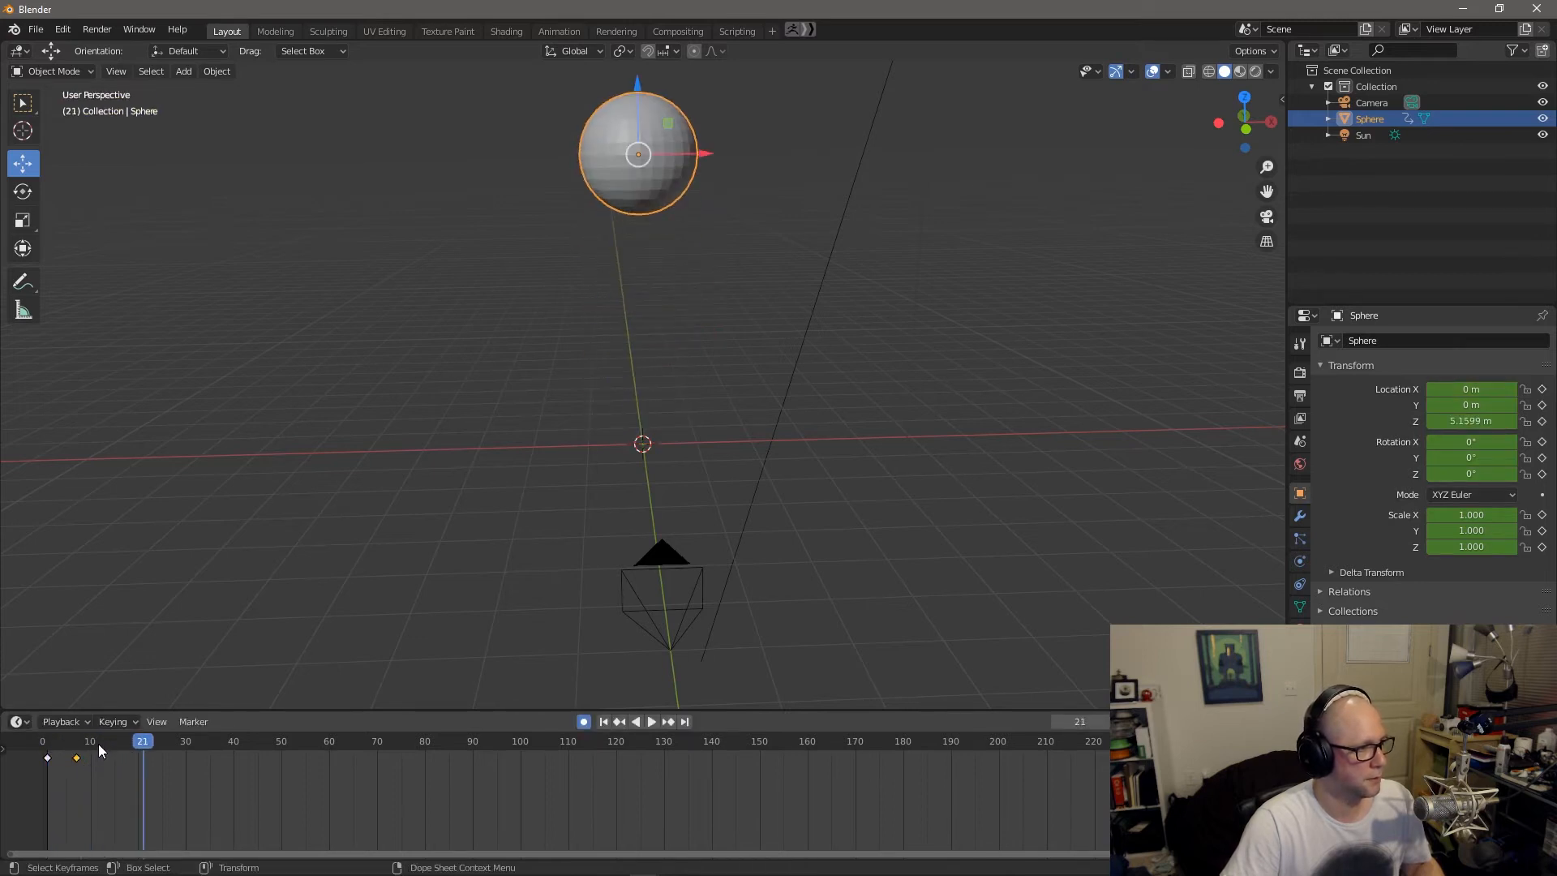
# - Copy the sphere's frame 1 keyframe to frame 15 as the landing pose and play the animation
pyautogui.moveTo(104, 744); pyautogui.dragTo(114, 744)
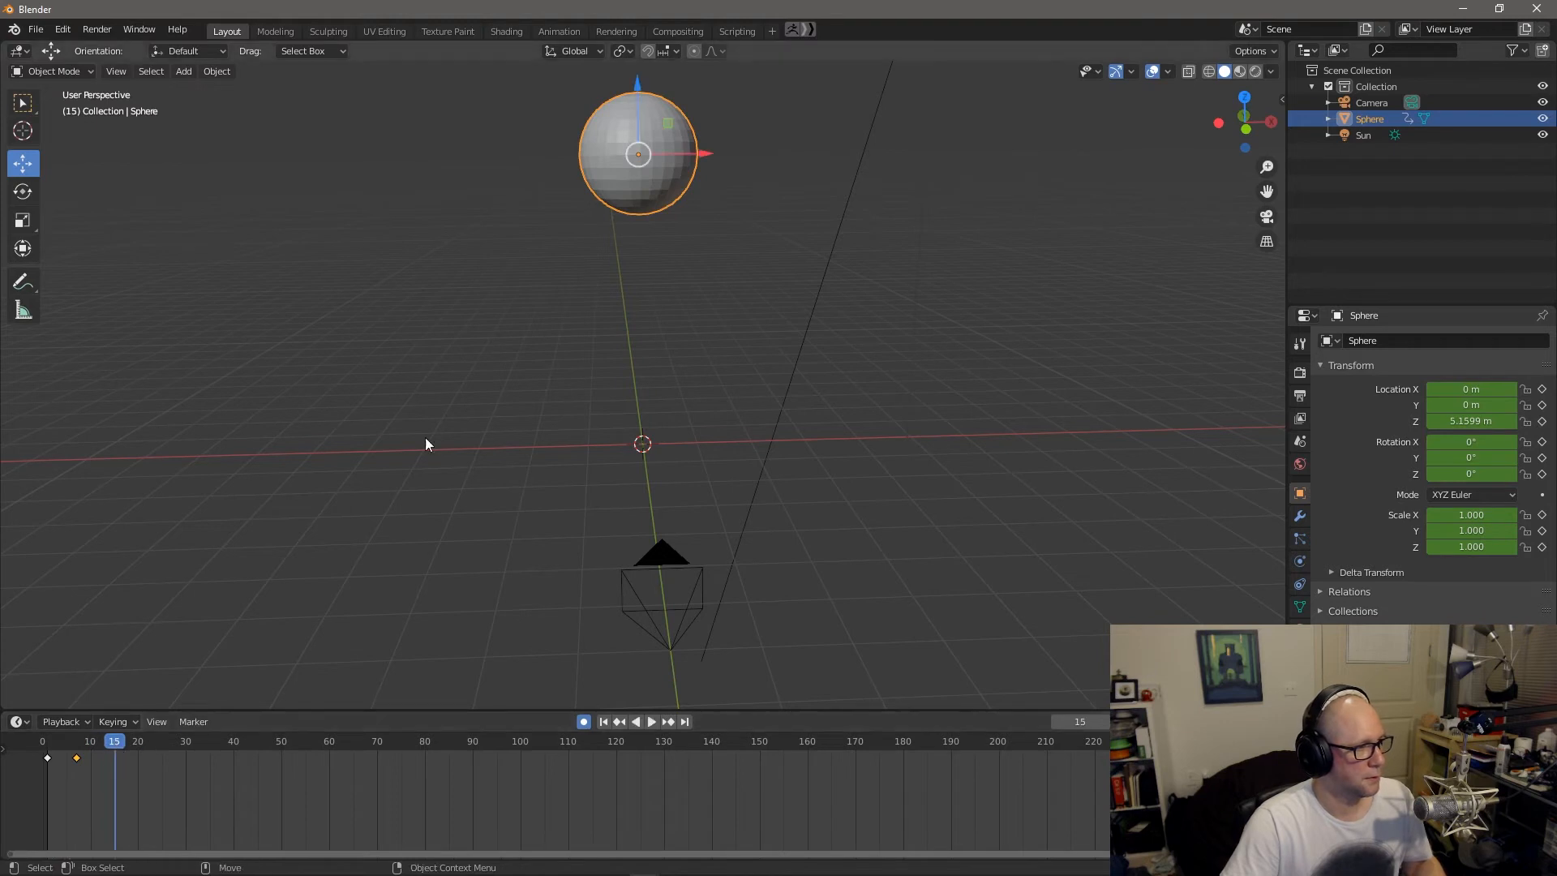
pyautogui.click(47, 757)
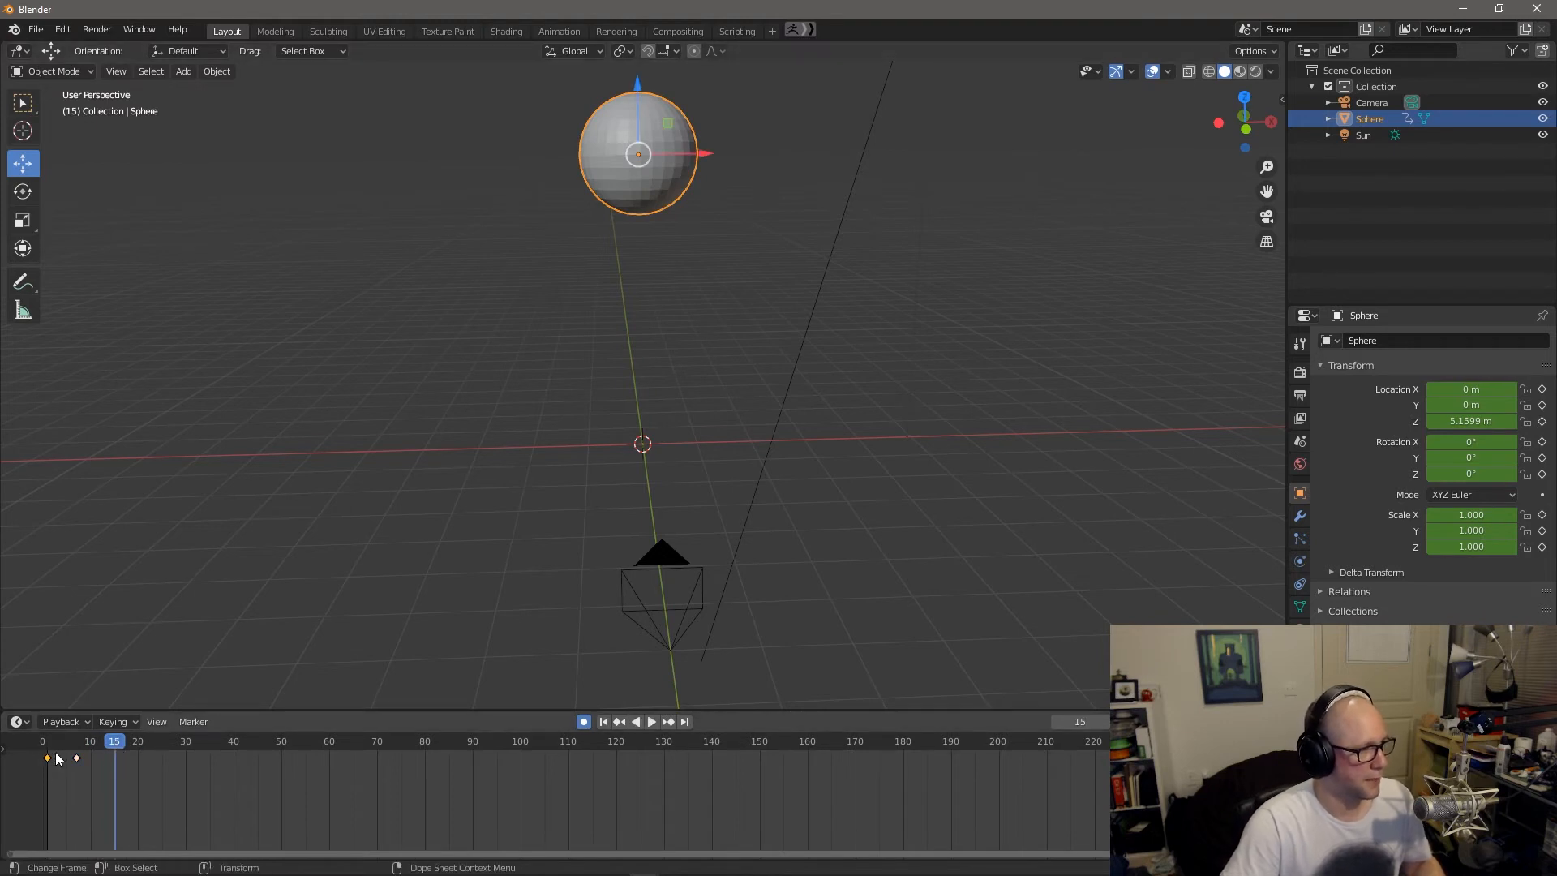
pyautogui.hotkey('ctrl', 'c')
pyautogui.hotkey('ctrl', 'v')
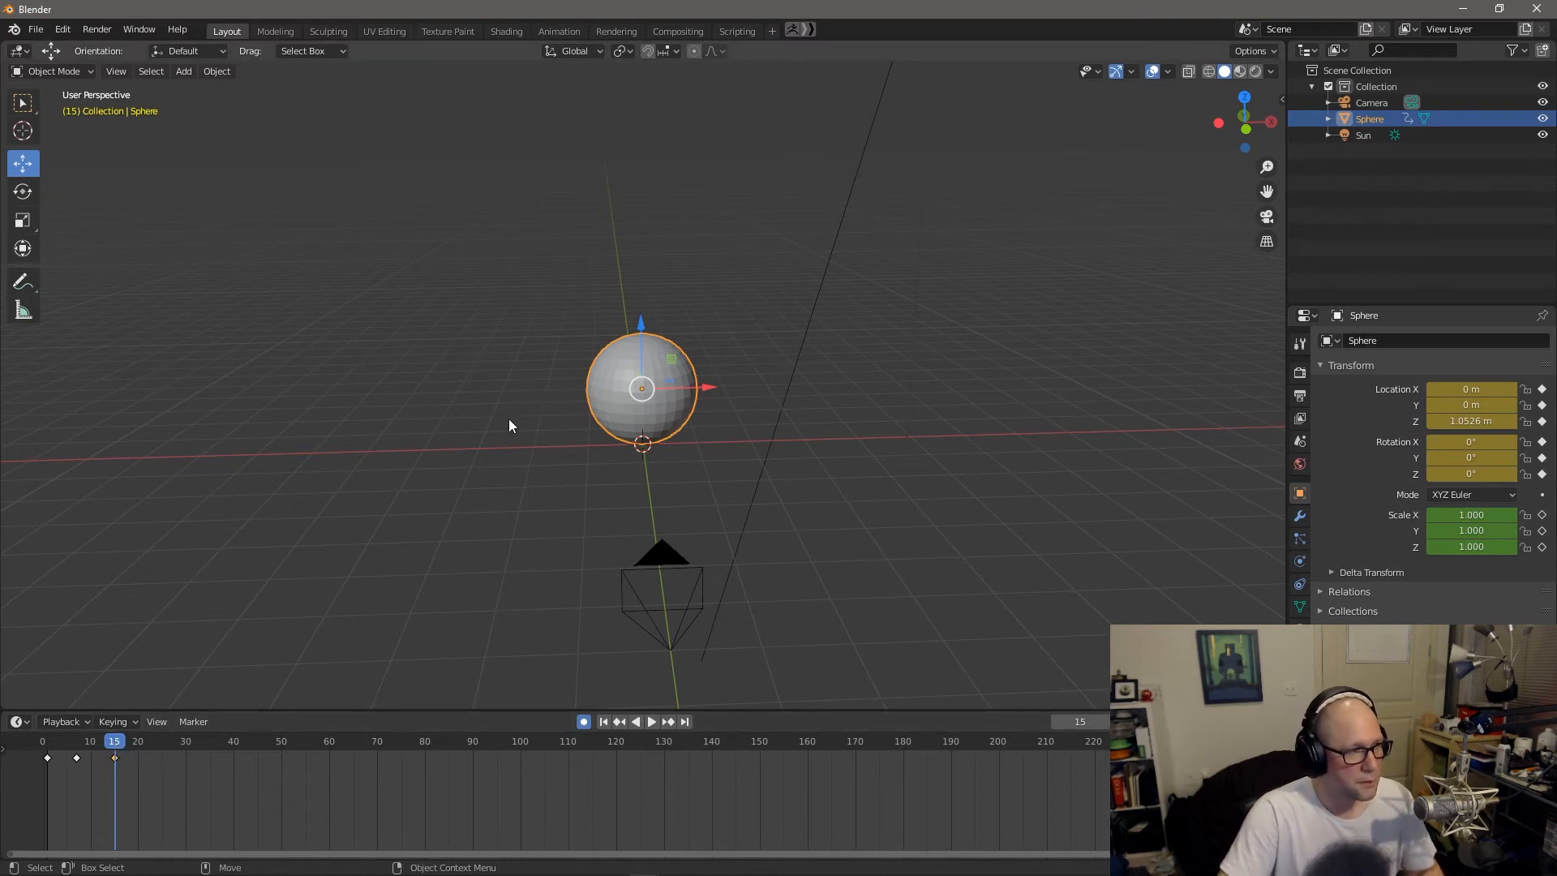
pyautogui.moveTo(63, 749); pyautogui.dragTo(157, 752)
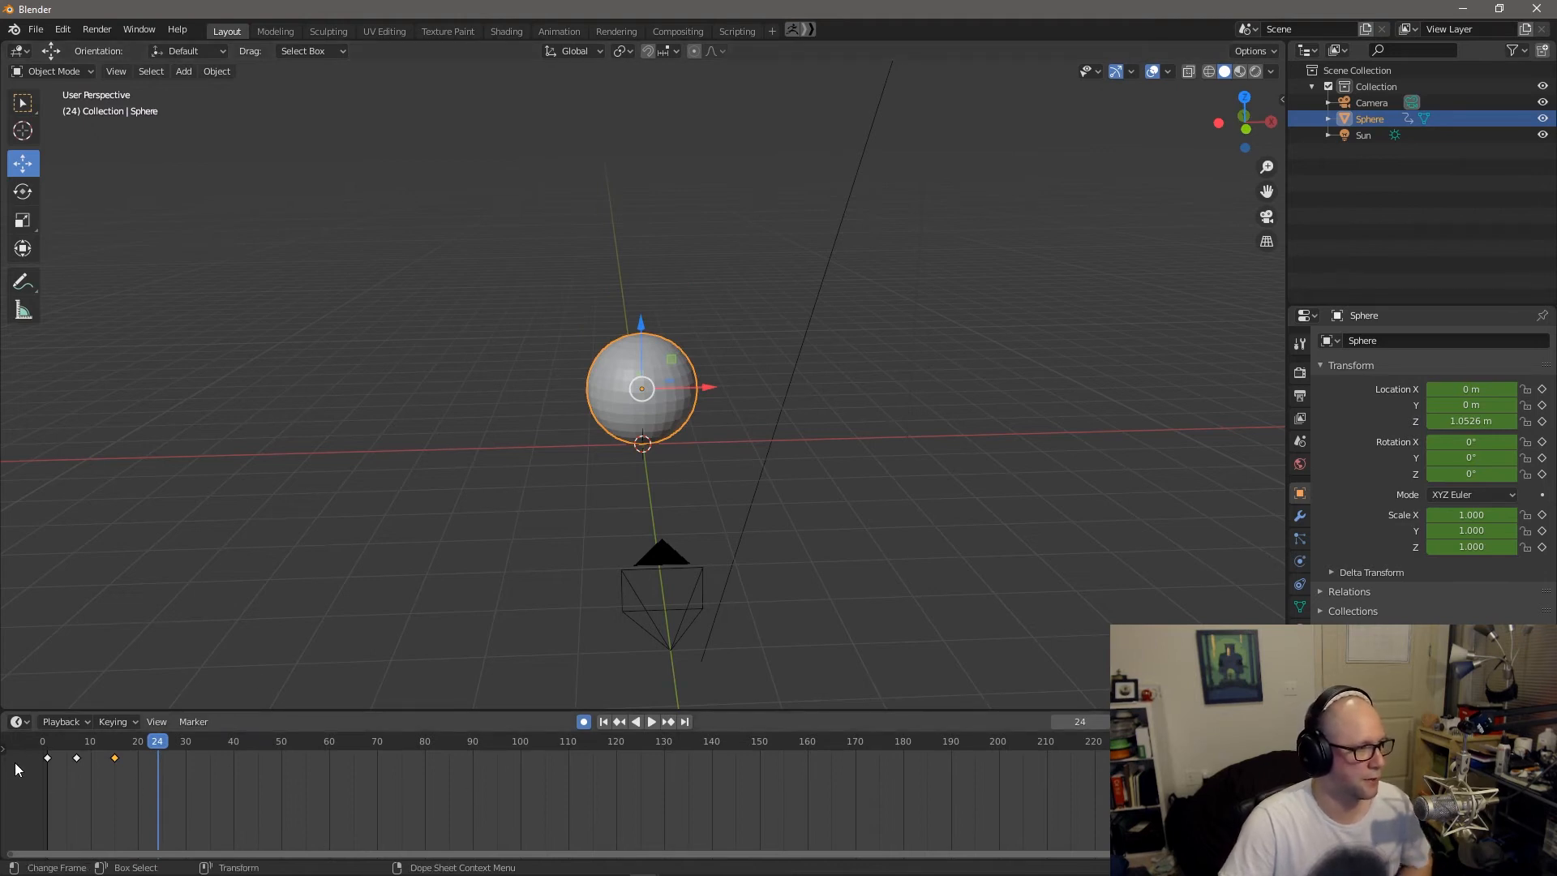
pyautogui.press('space')
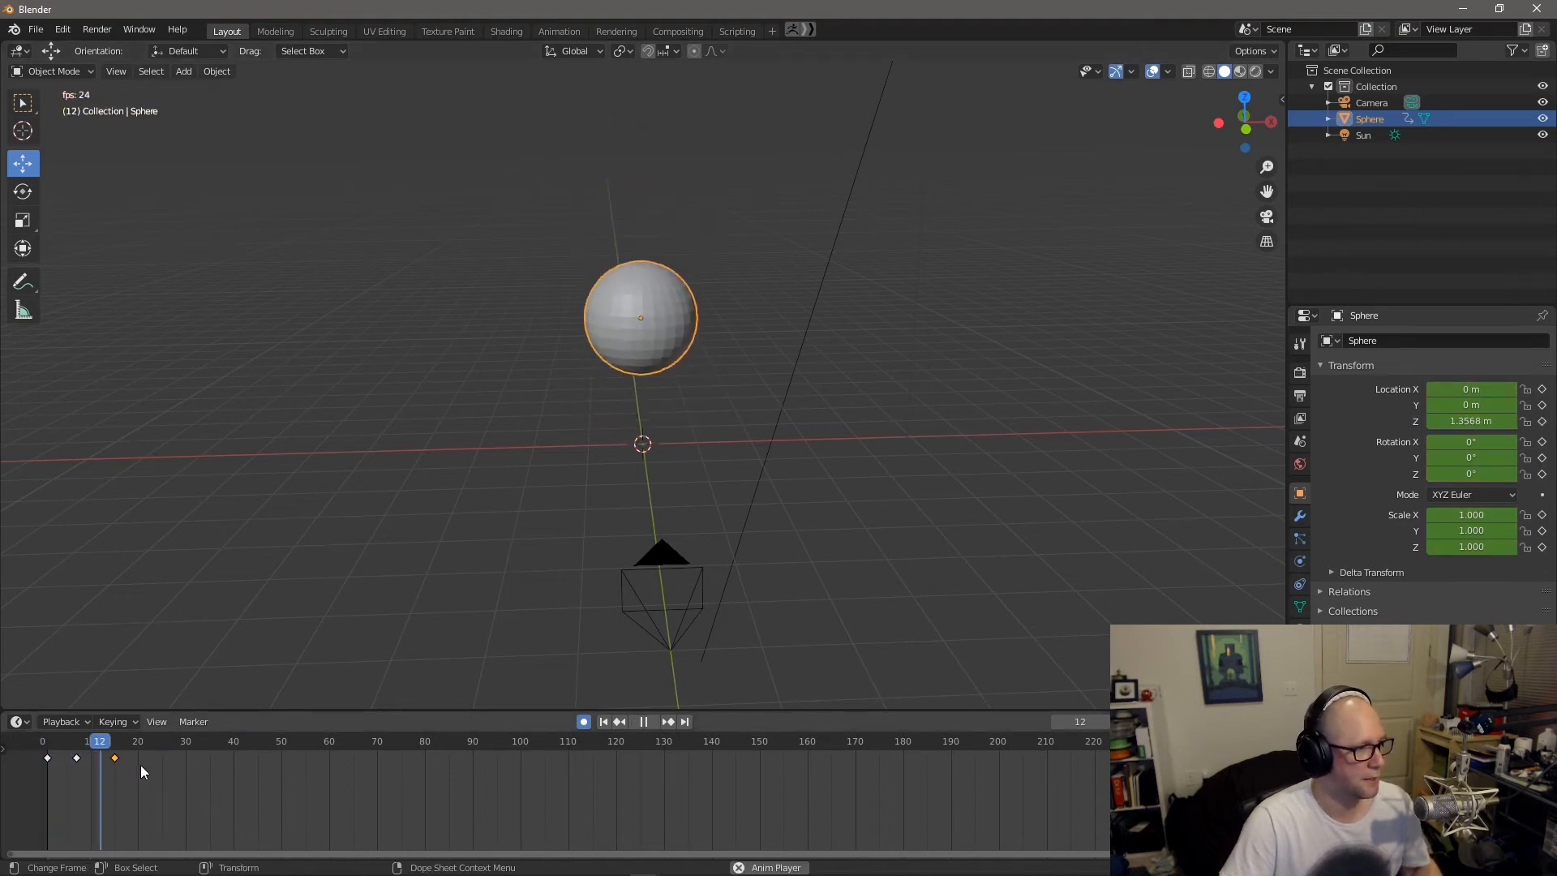
pyautogui.press('space')
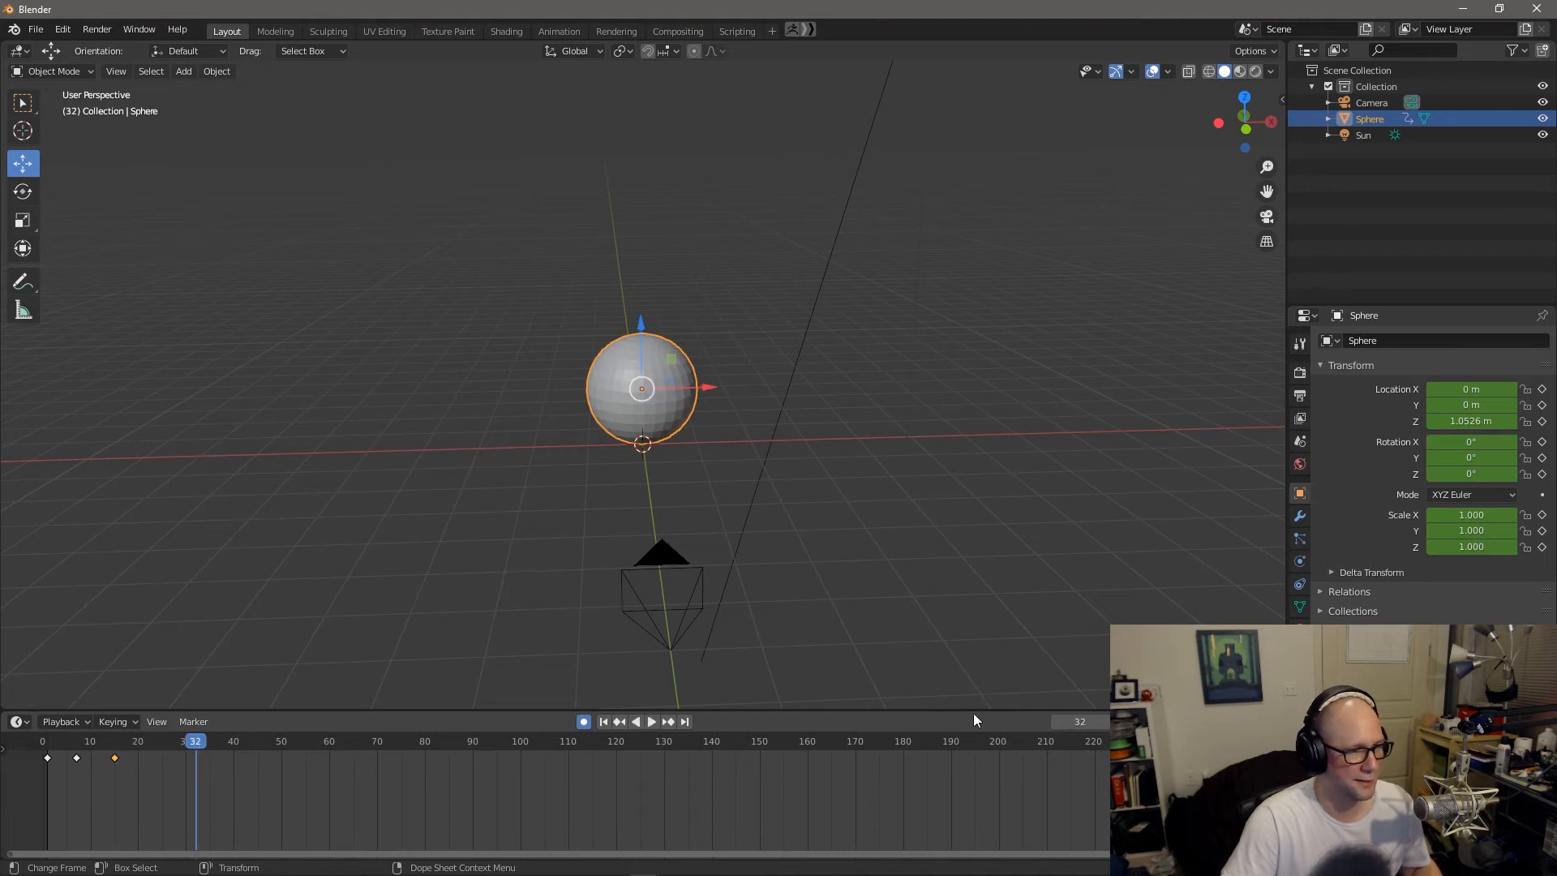
# - Shorten the animation range to end at frame 22 and play the loop
pyautogui.moveTo(1245, 722); pyautogui.dragTo(1059, 721)
pyautogui.moveTo(74, 762)
pyautogui.mouseDown()
pyautogui.moveTo(128, 762)
pyautogui.moveTo(74, 766)
pyautogui.mouseUp()
pyautogui.press('space')
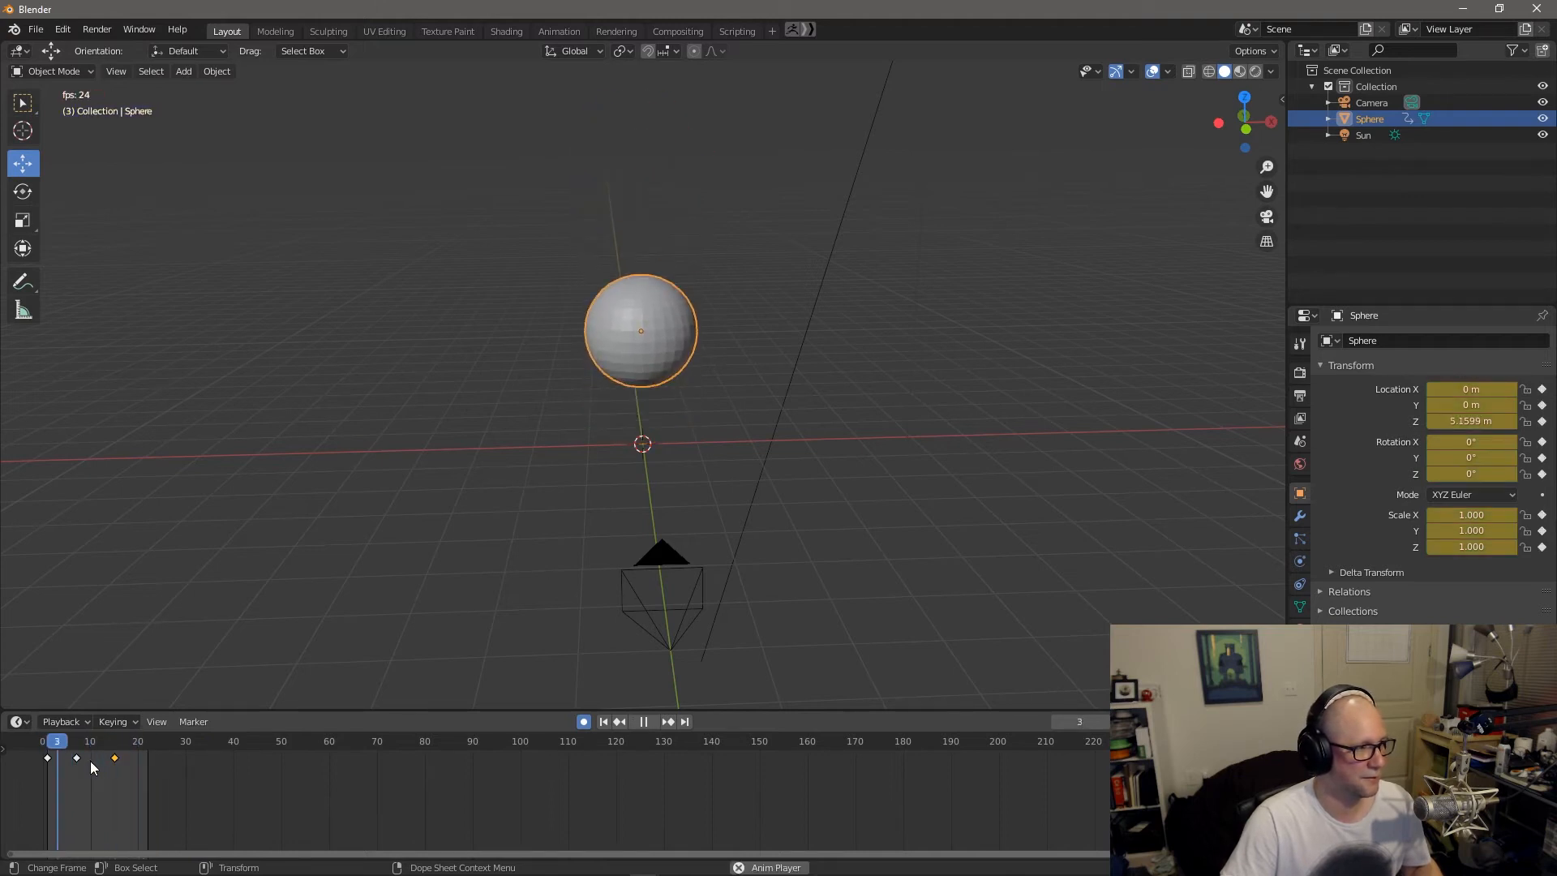
pyautogui.press('Escape')
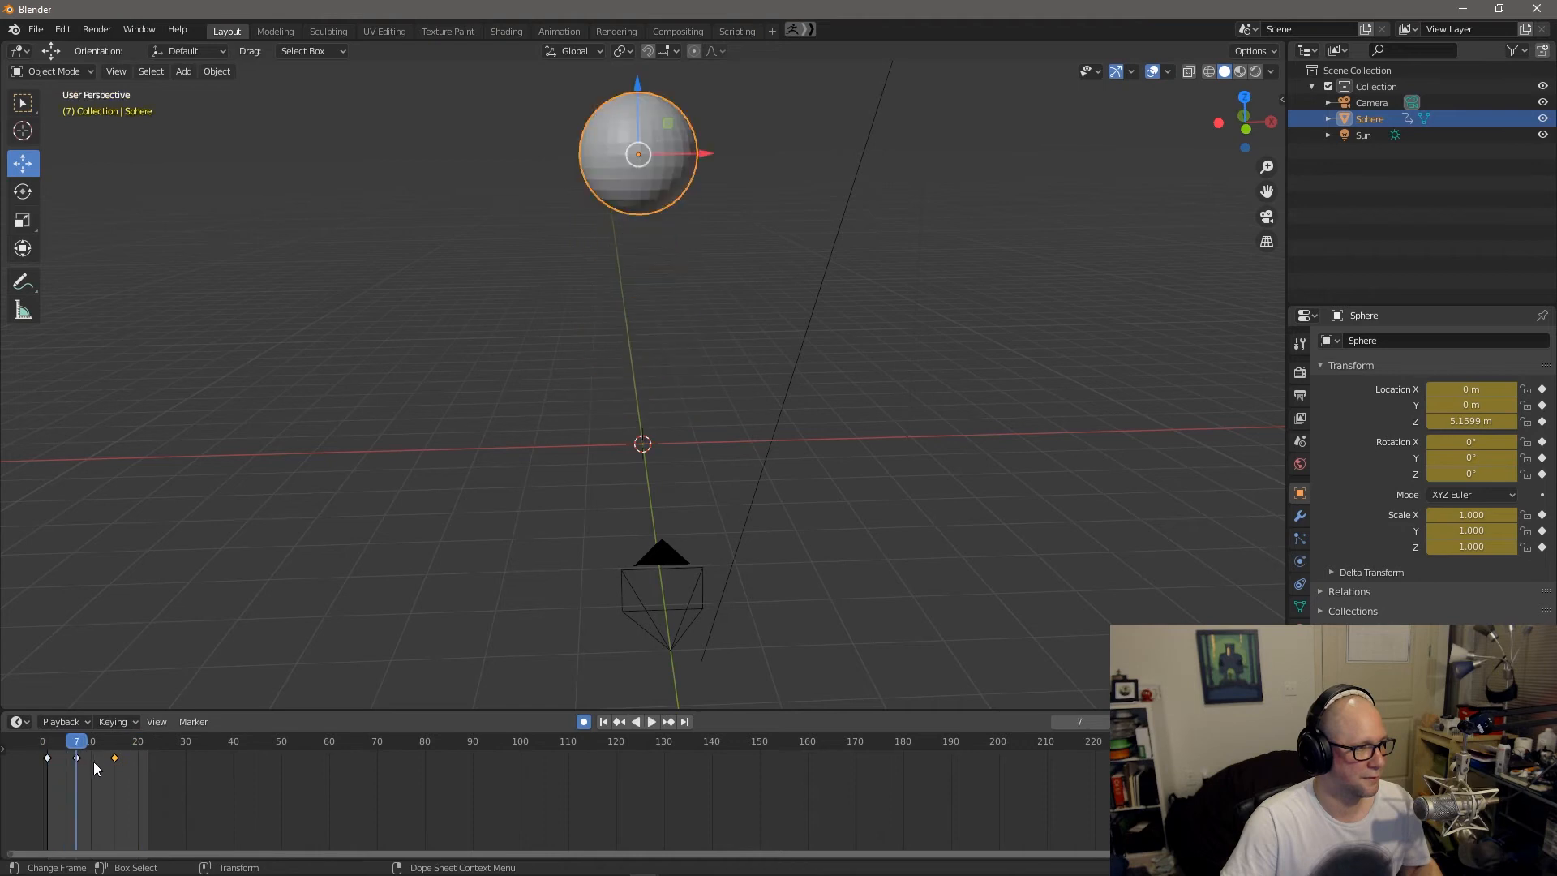
# - Move the landing keyframe to frame 20 and play back the slower fall
pyautogui.press('g')
pyautogui.click(140, 760)
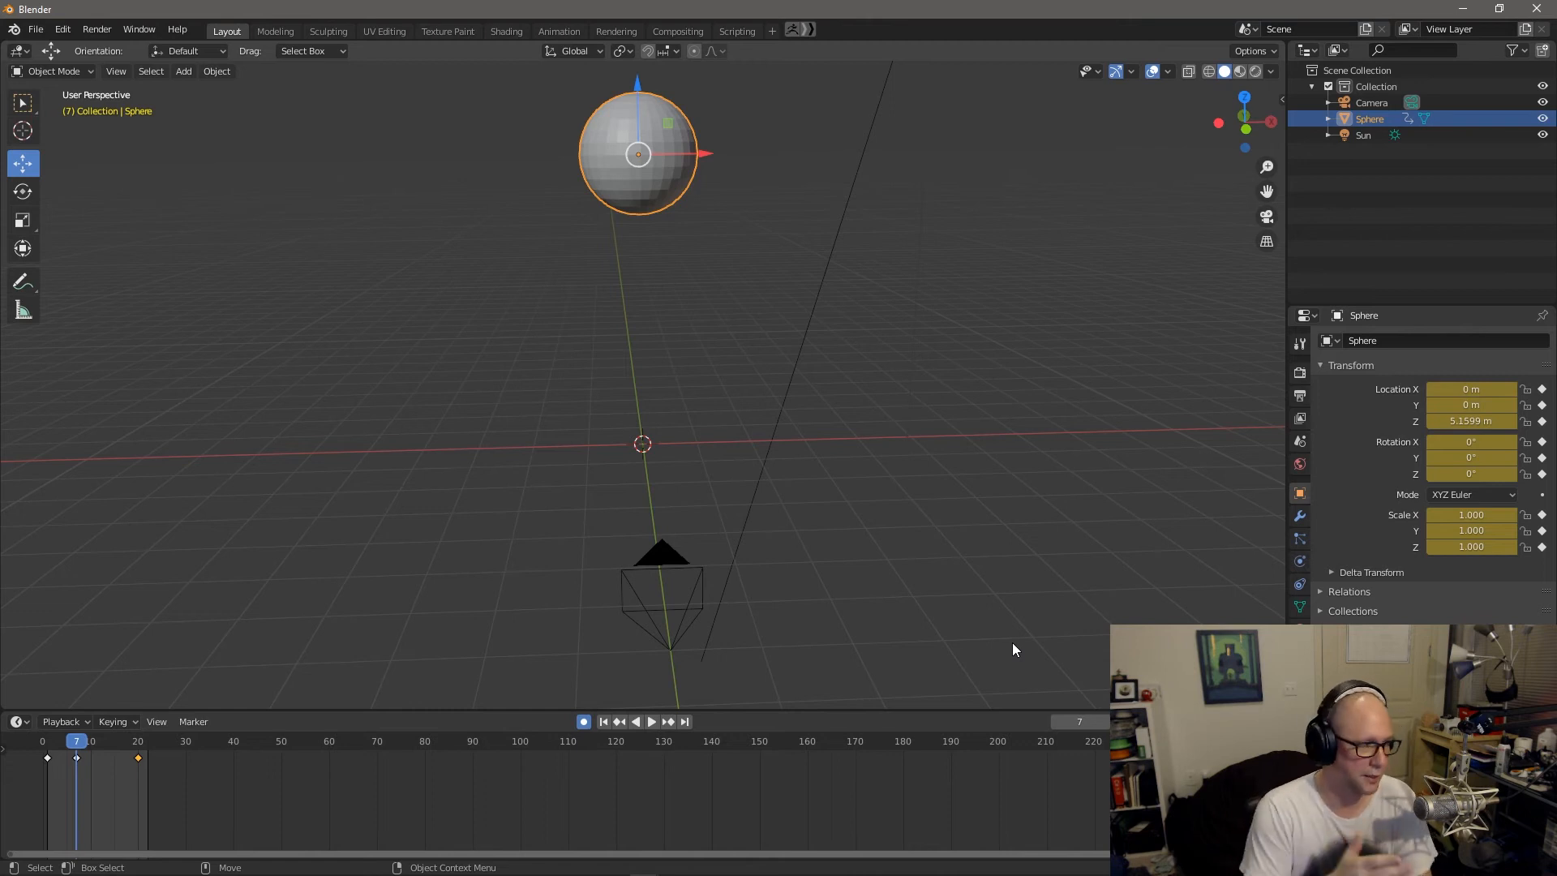
pyautogui.press('space')
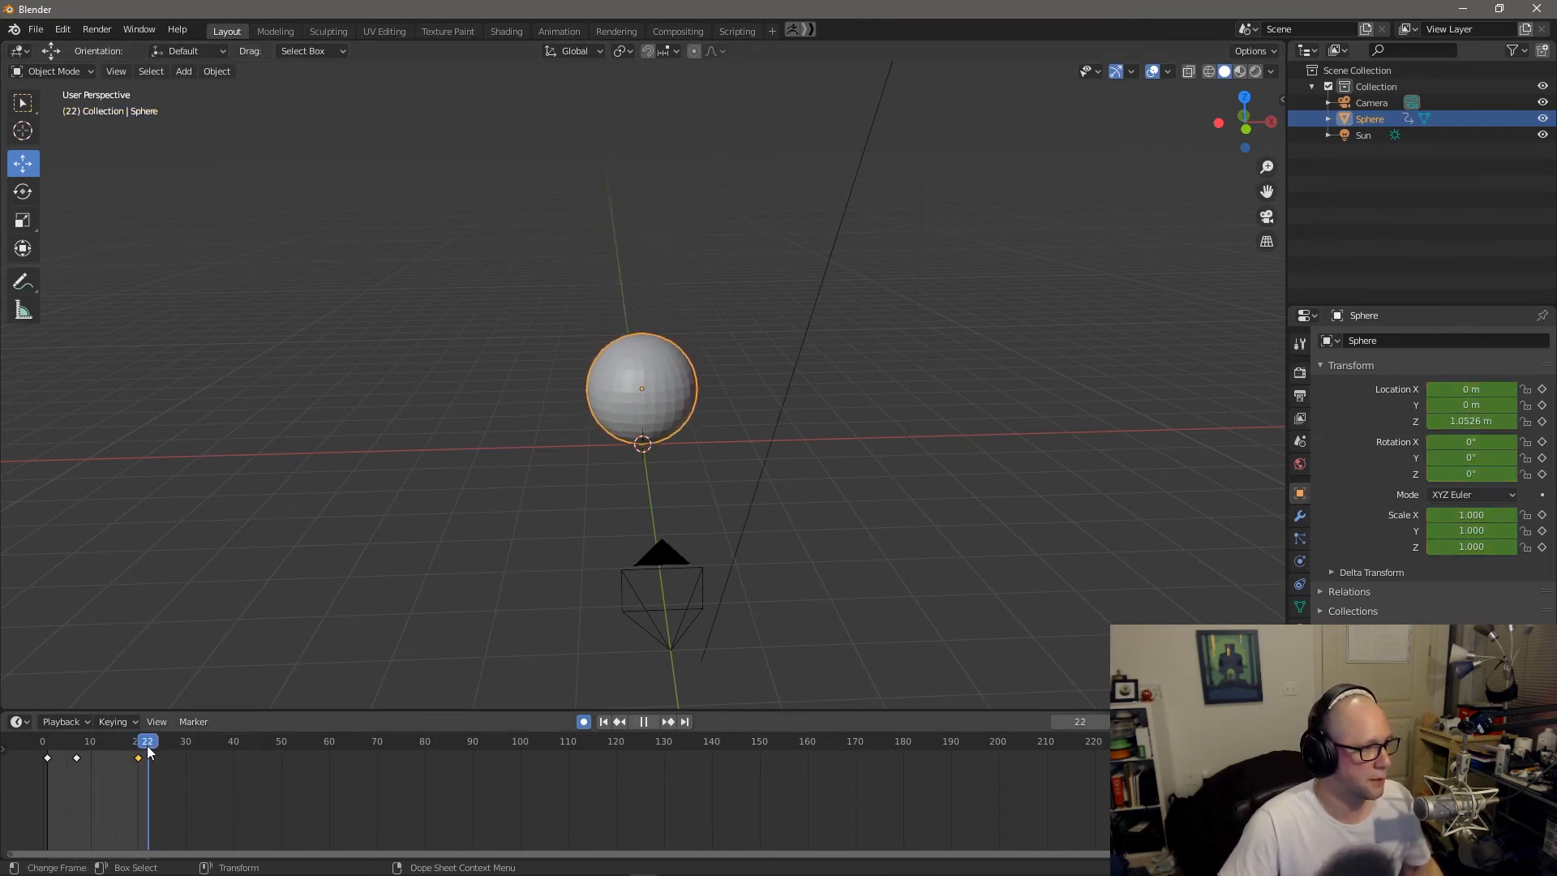
pyautogui.moveTo(95, 753)
pyautogui.mouseDown()
pyautogui.moveTo(134, 748)
pyautogui.moveTo(101, 757)
pyautogui.mouseUp()
pyautogui.press('space')
# - Move the landing keyframe to frame 11 and scrub through the faster fall
pyautogui.moveTo(142, 752); pyautogui.dragTo(97, 759)
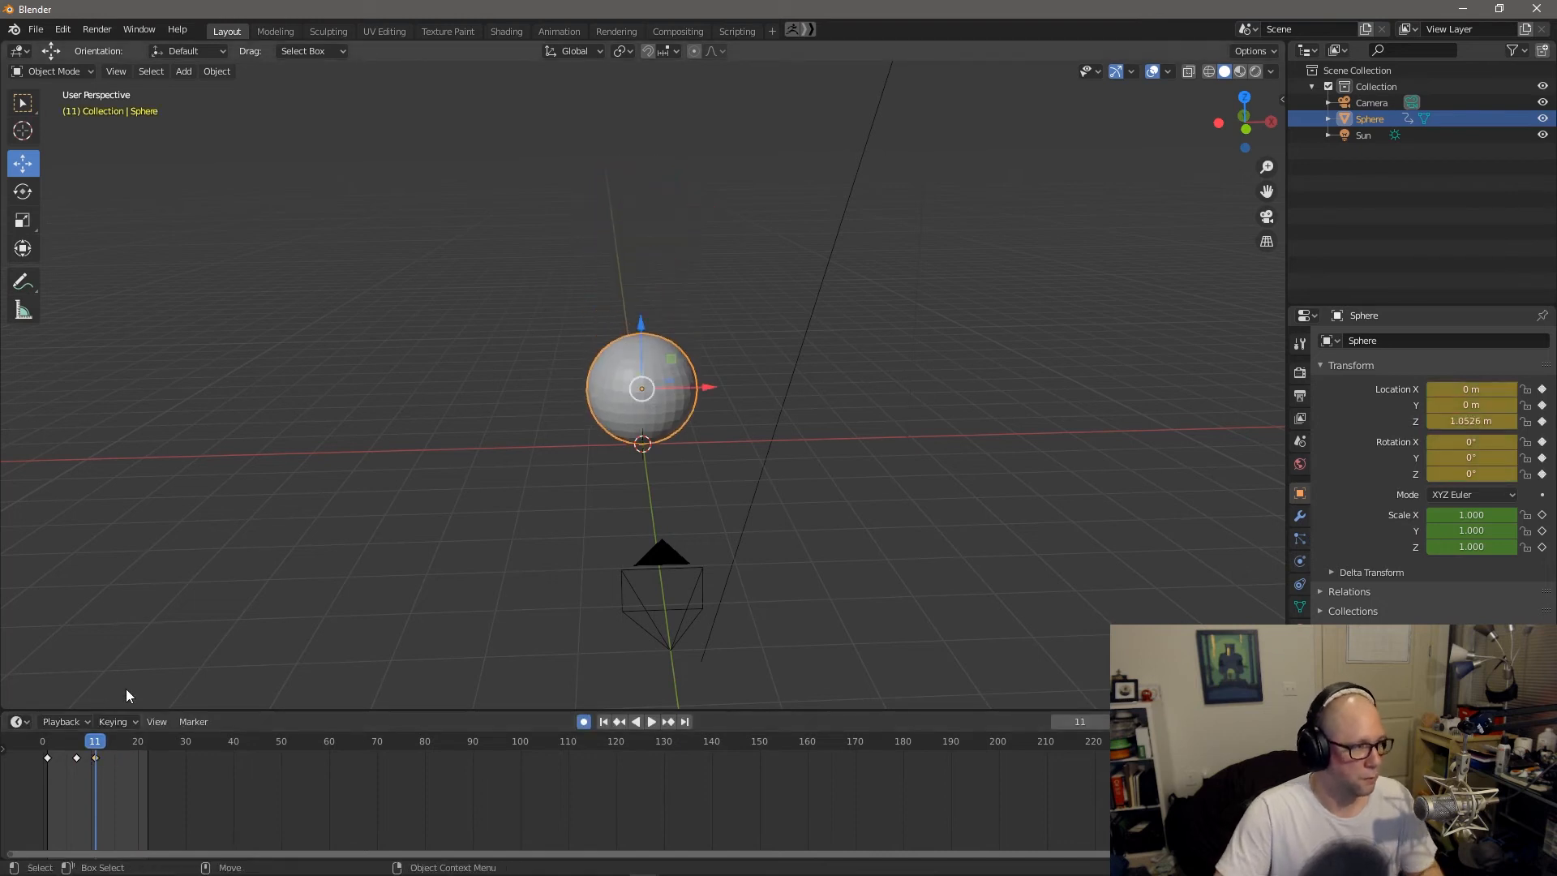
pyautogui.press('space')
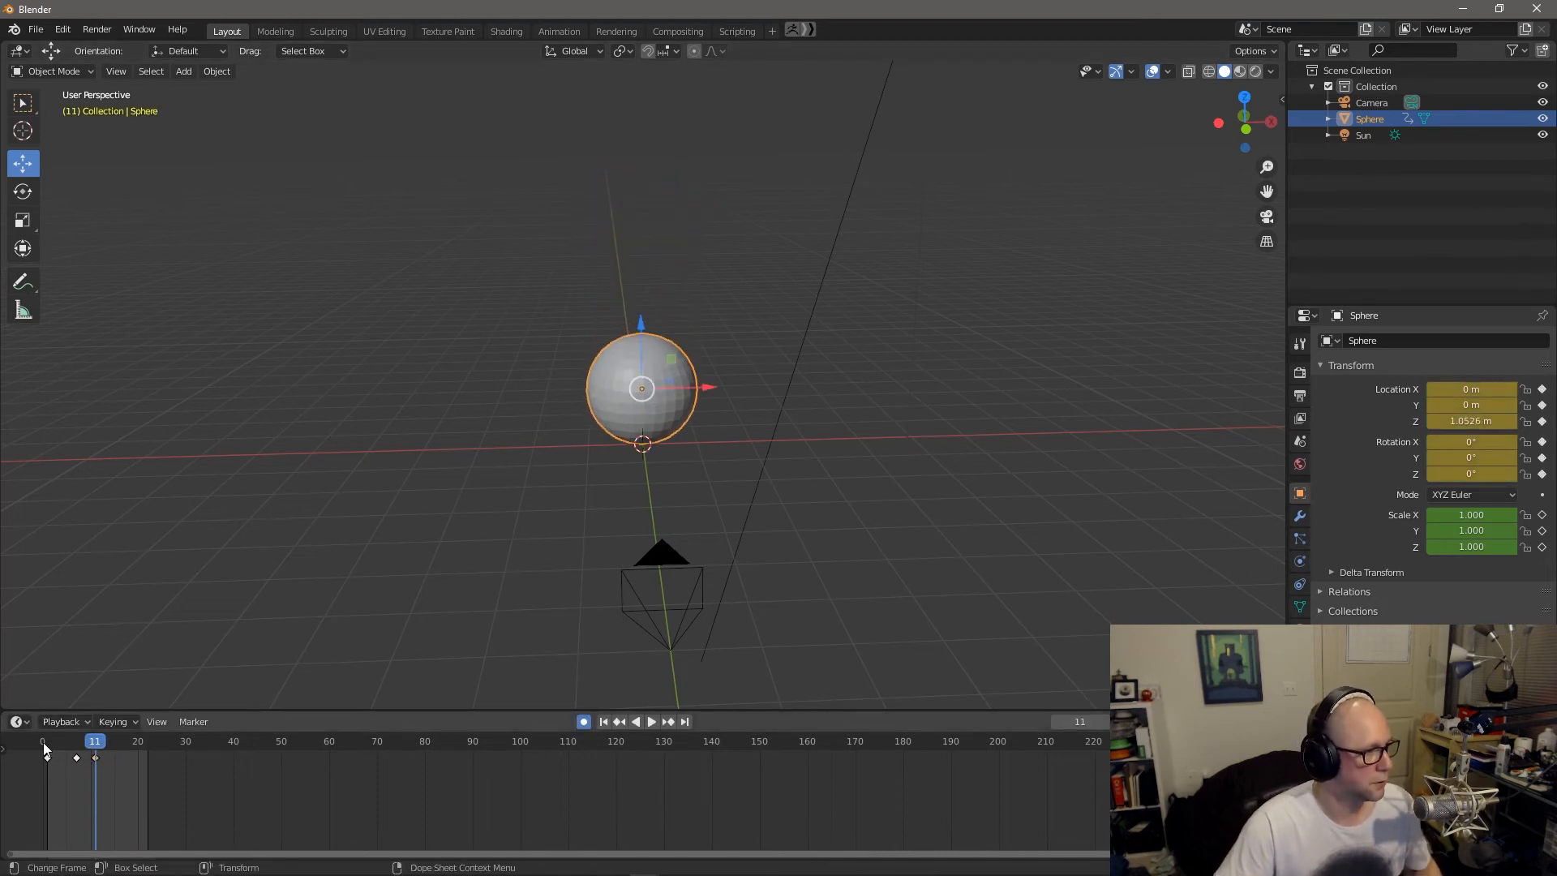
pyautogui.moveTo(77, 747); pyautogui.dragTo(95, 750)
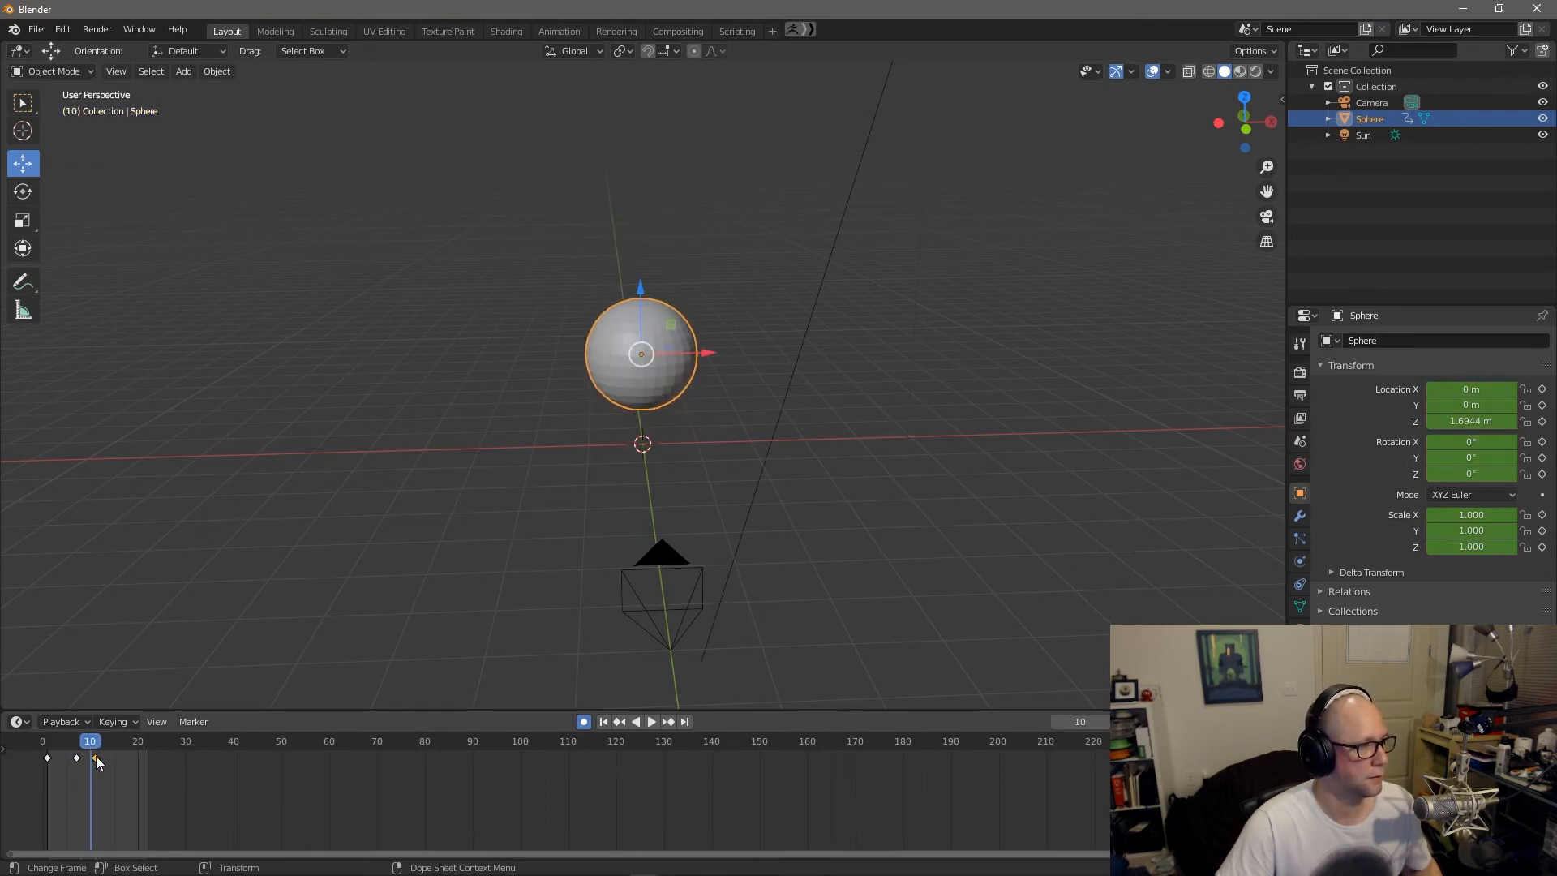
# - Try the landing keyframe at frame 10 and play back the bounce
pyautogui.press('space')
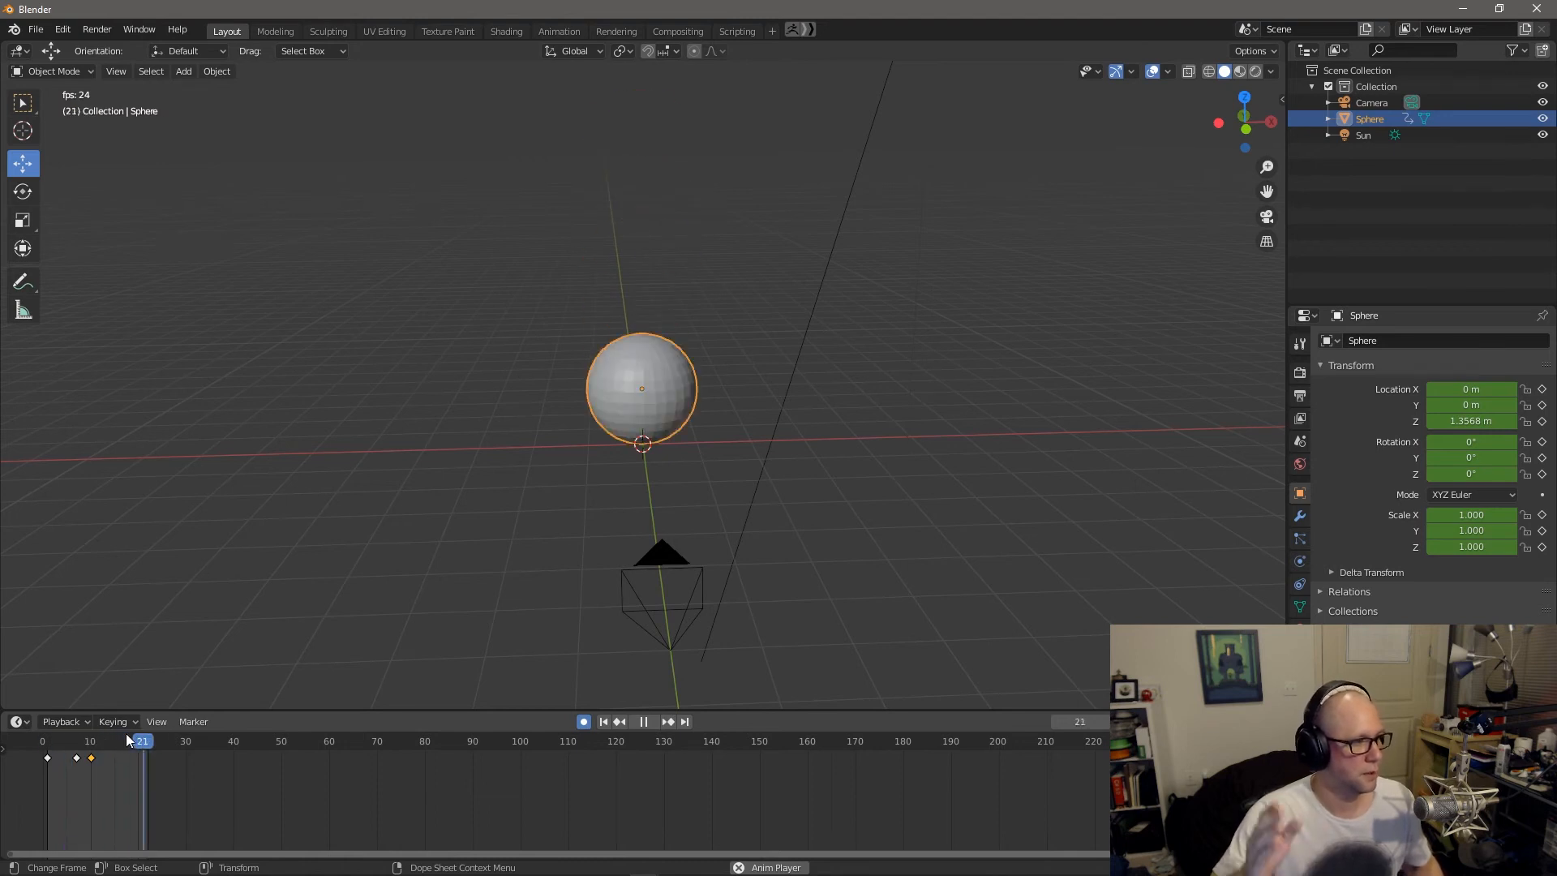
pyautogui.press('Escape')
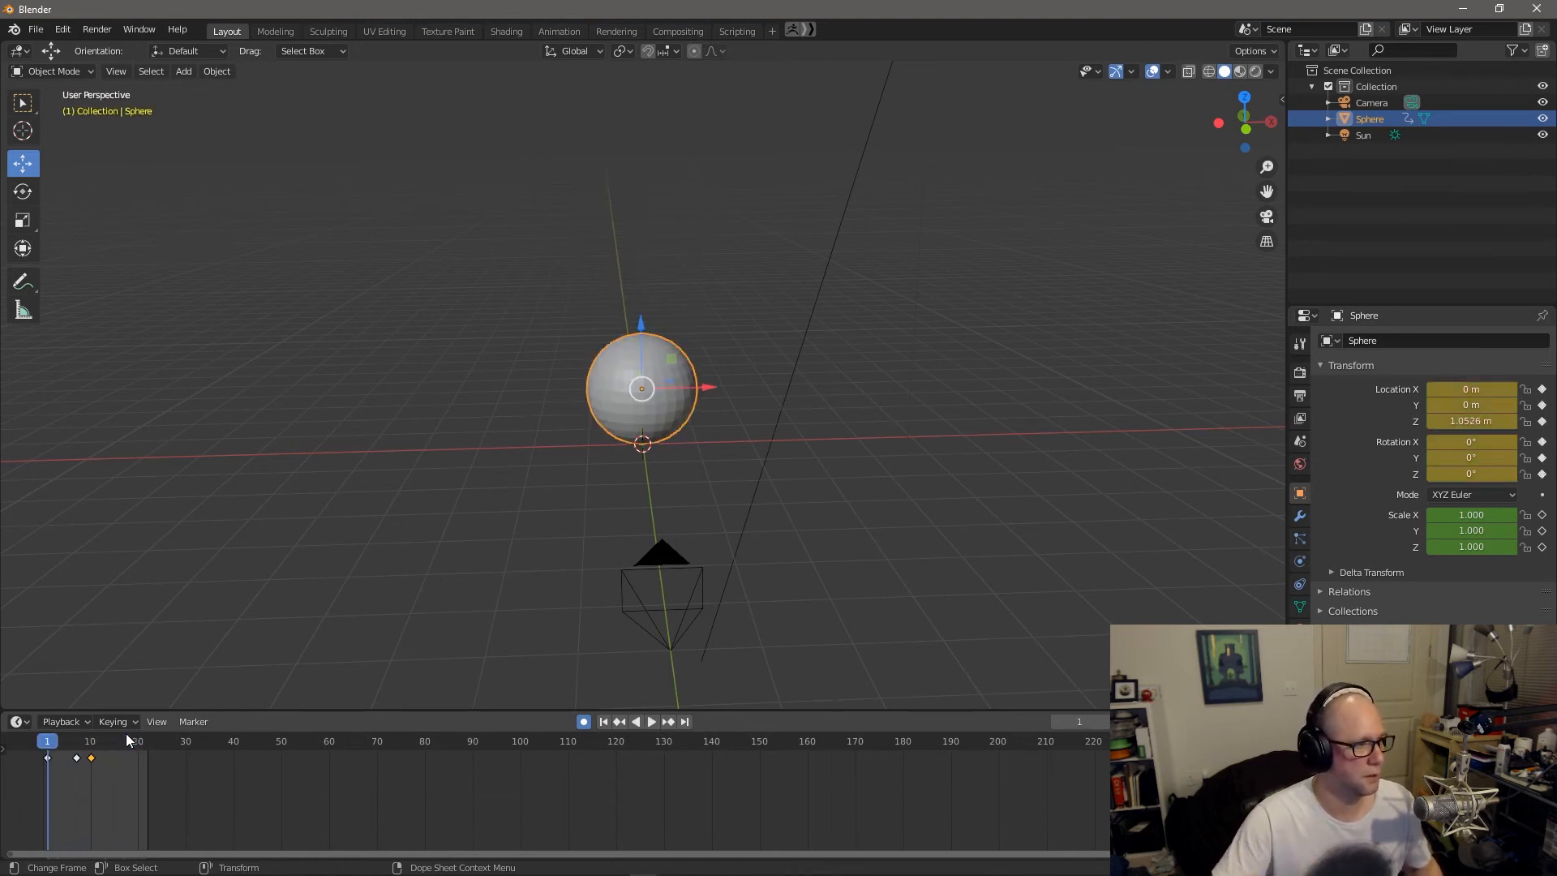
pyautogui.click(80, 746)
pyautogui.press('space')
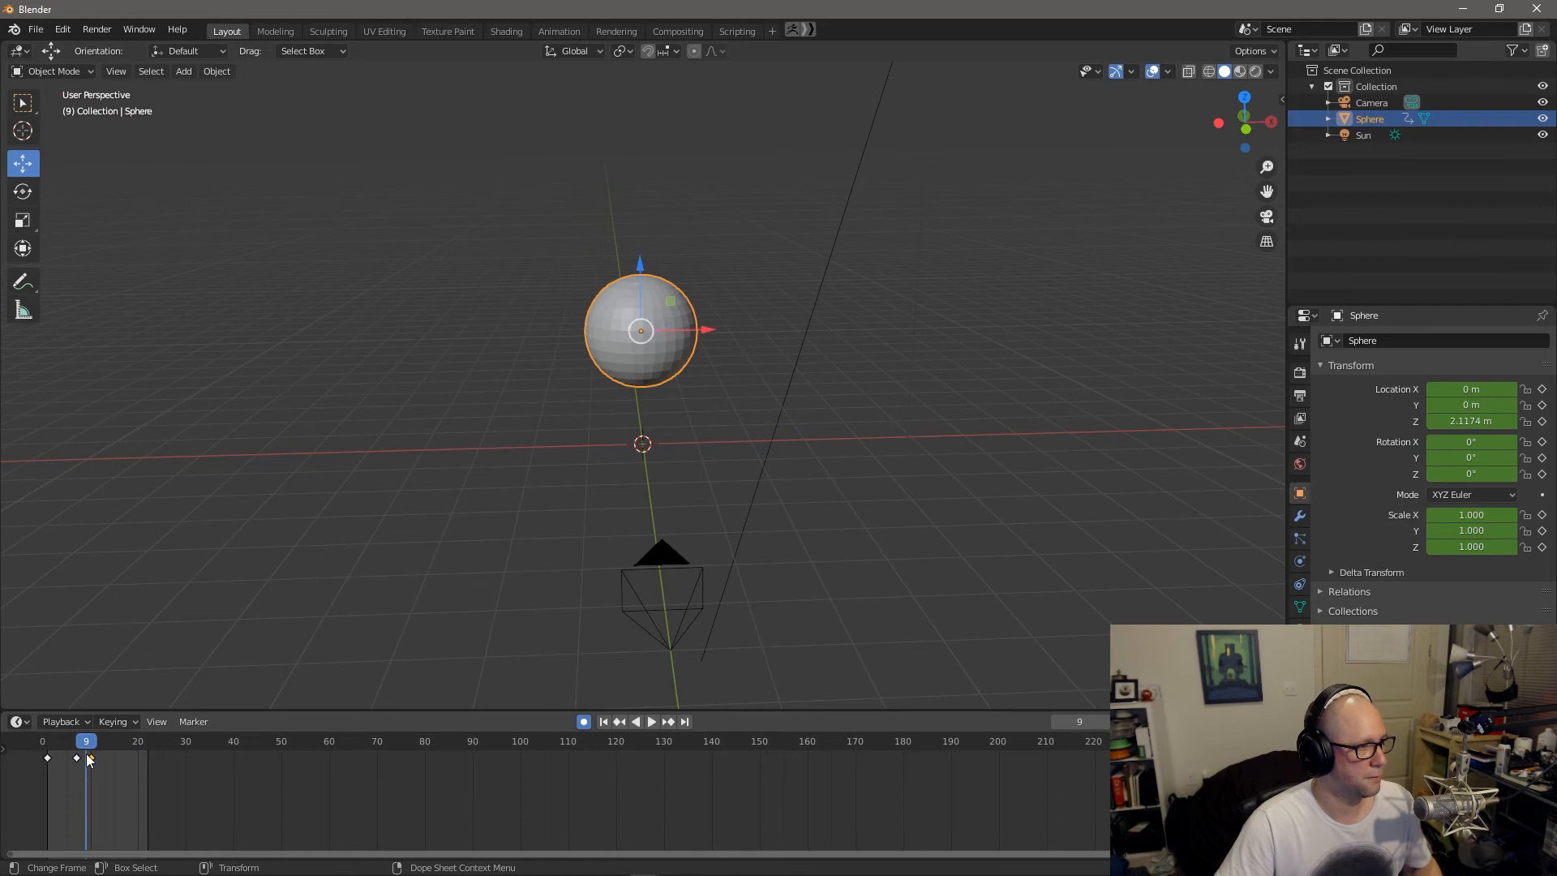
# - Put the landing keyframe at frame 11, and raise the sphere to about 2.16 m on Z at frame 14
pyautogui.moveTo(93, 757); pyautogui.dragTo(109, 748)
pyautogui.moveTo(641, 318); pyautogui.dragTo(640, 257)
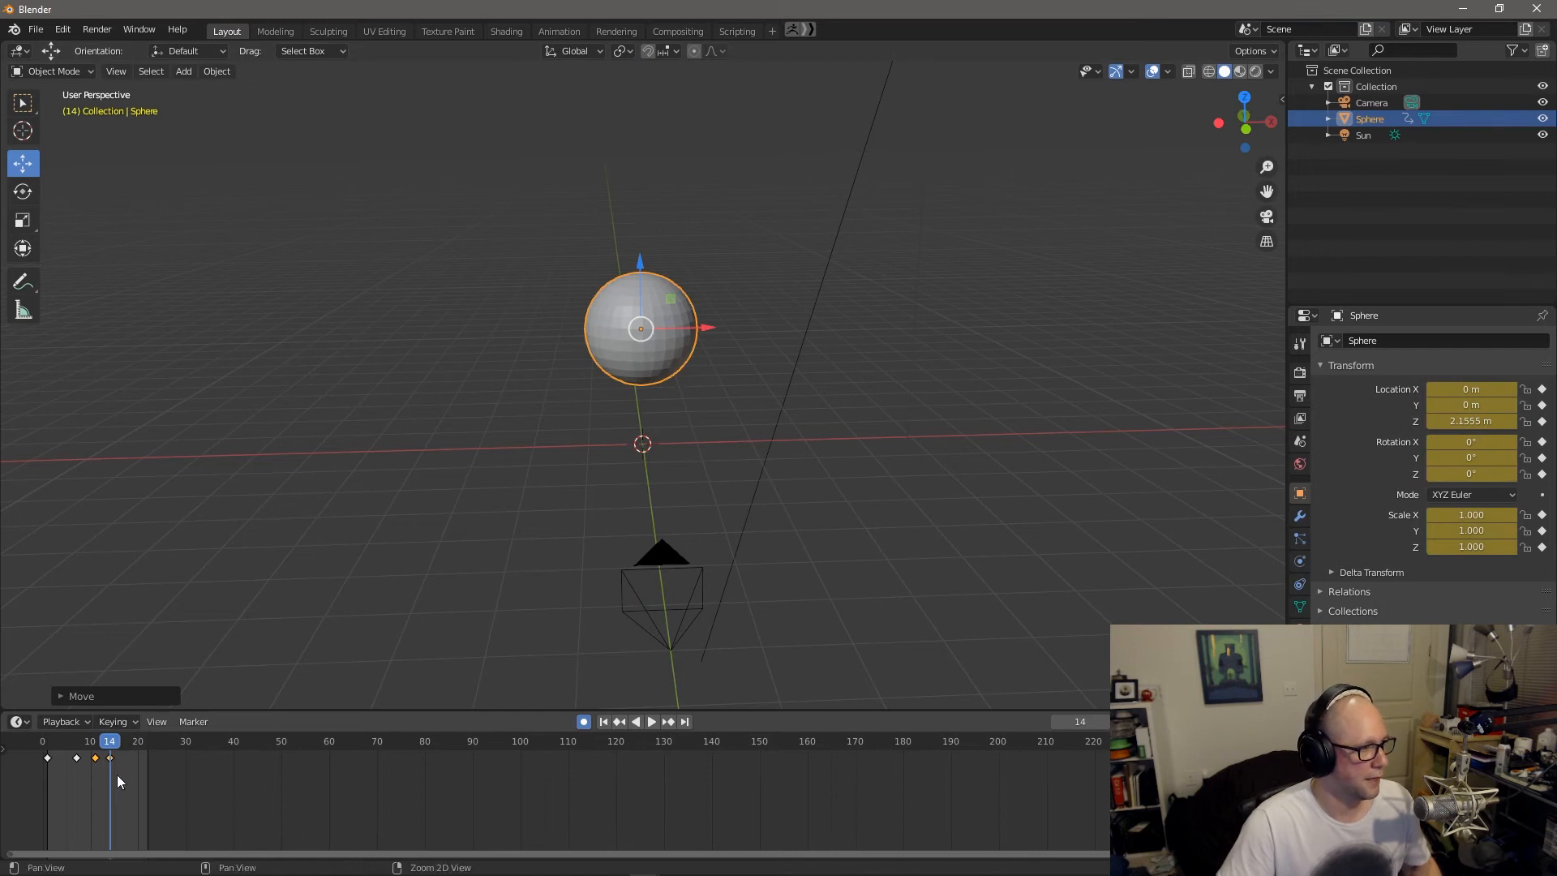
# - Play the animation from frame 1 to check the timing of the second, smaller bounce
pyautogui.scroll(3, 118, 778)
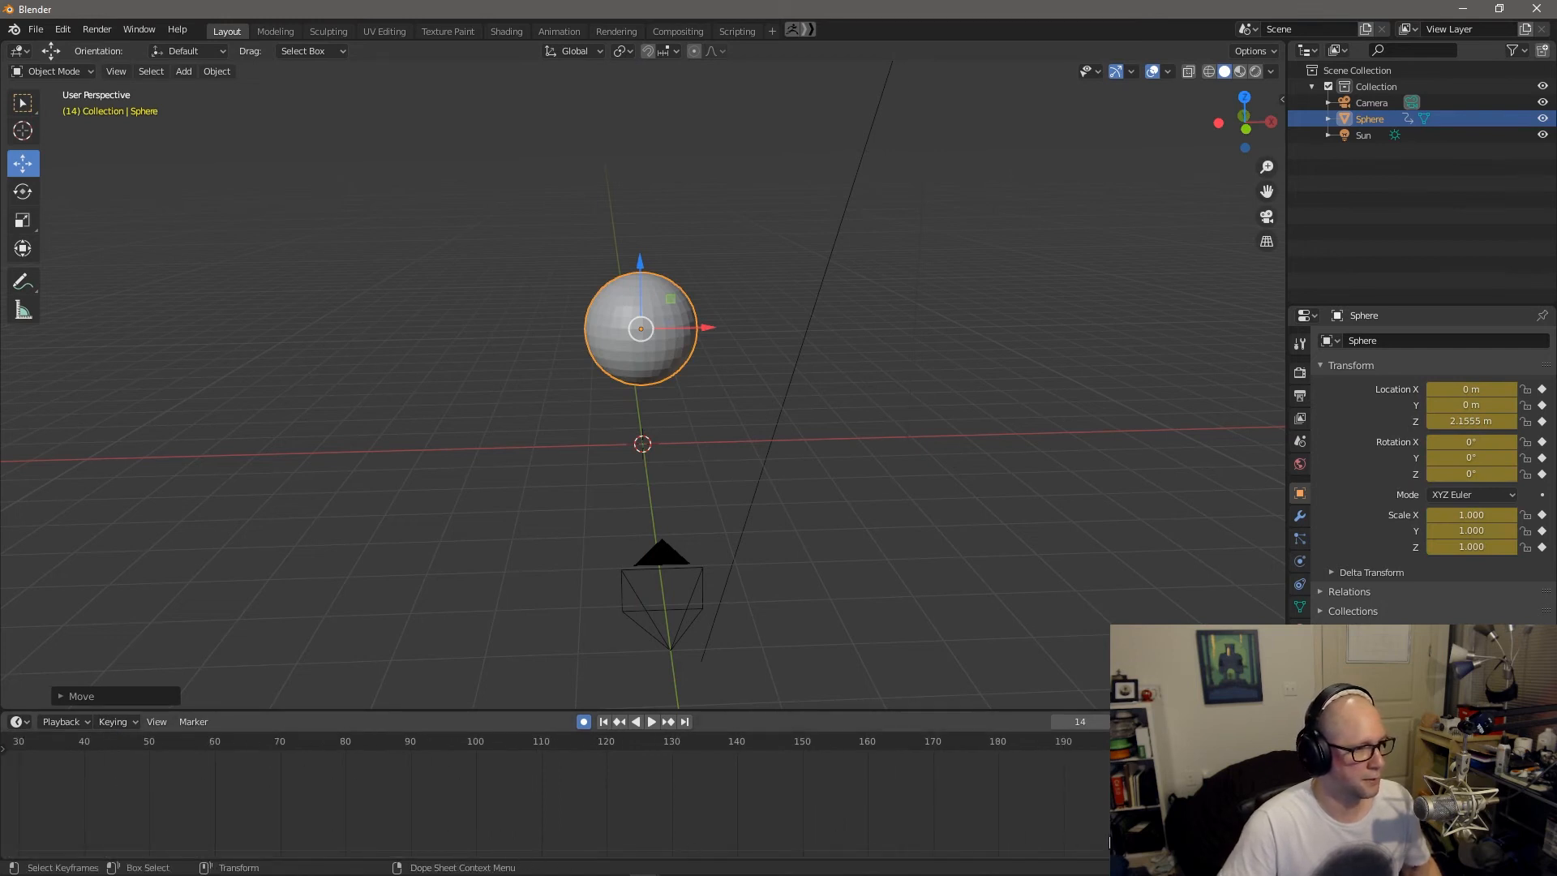
pyautogui.scroll(-2, 1067, 840)
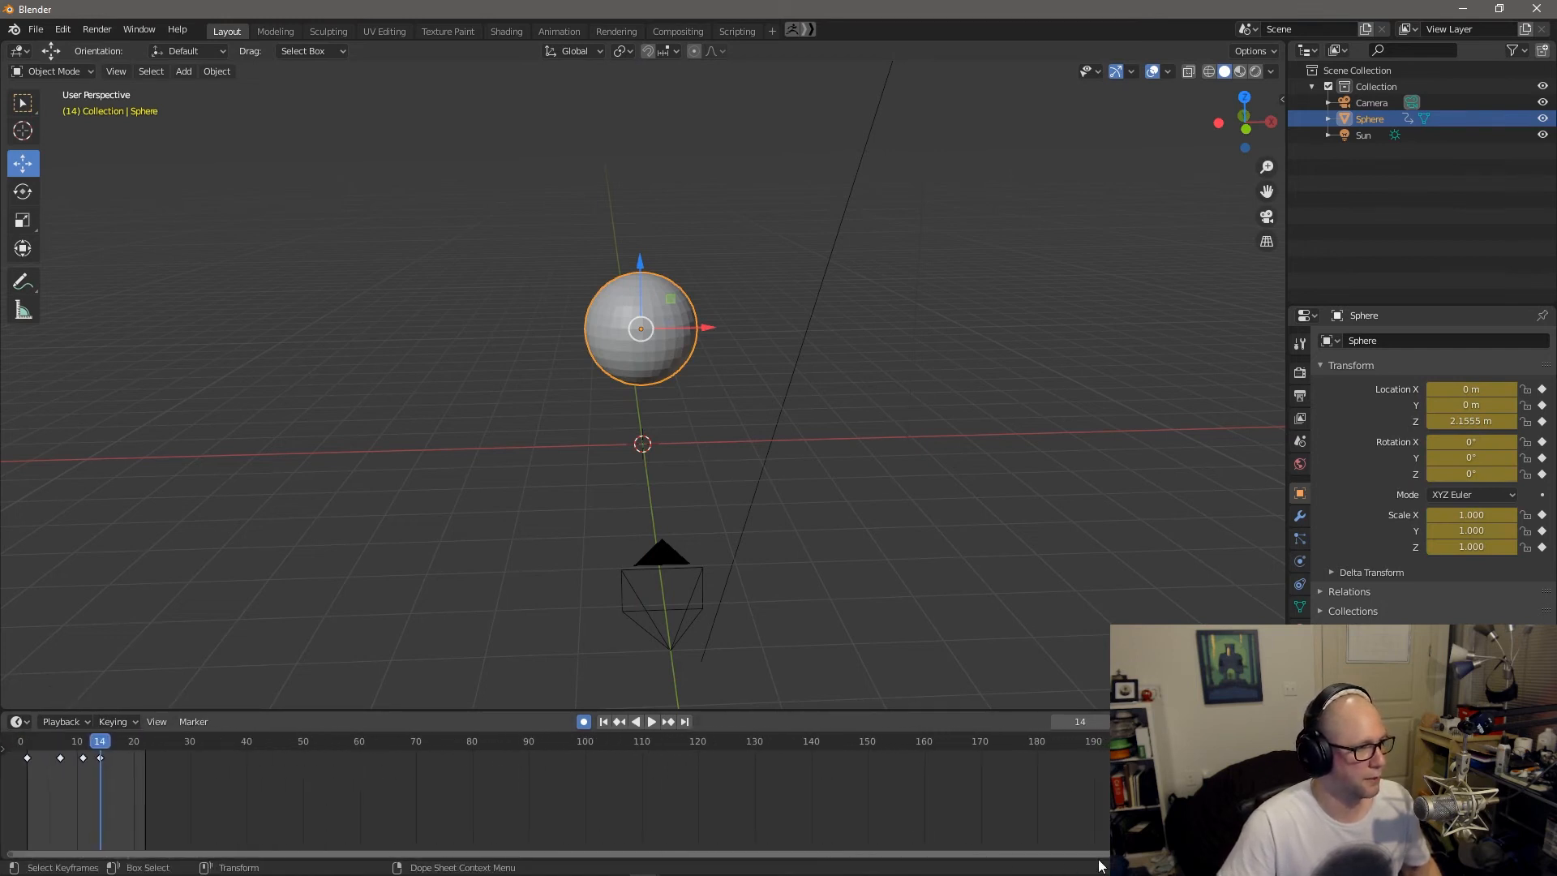
pyautogui.scroll(2, 1084, 859)
pyautogui.moveTo(1254, 855); pyautogui.dragTo(922, 868)
pyautogui.moveTo(1274, 854); pyautogui.dragTo(629, 868)
pyautogui.press('space')
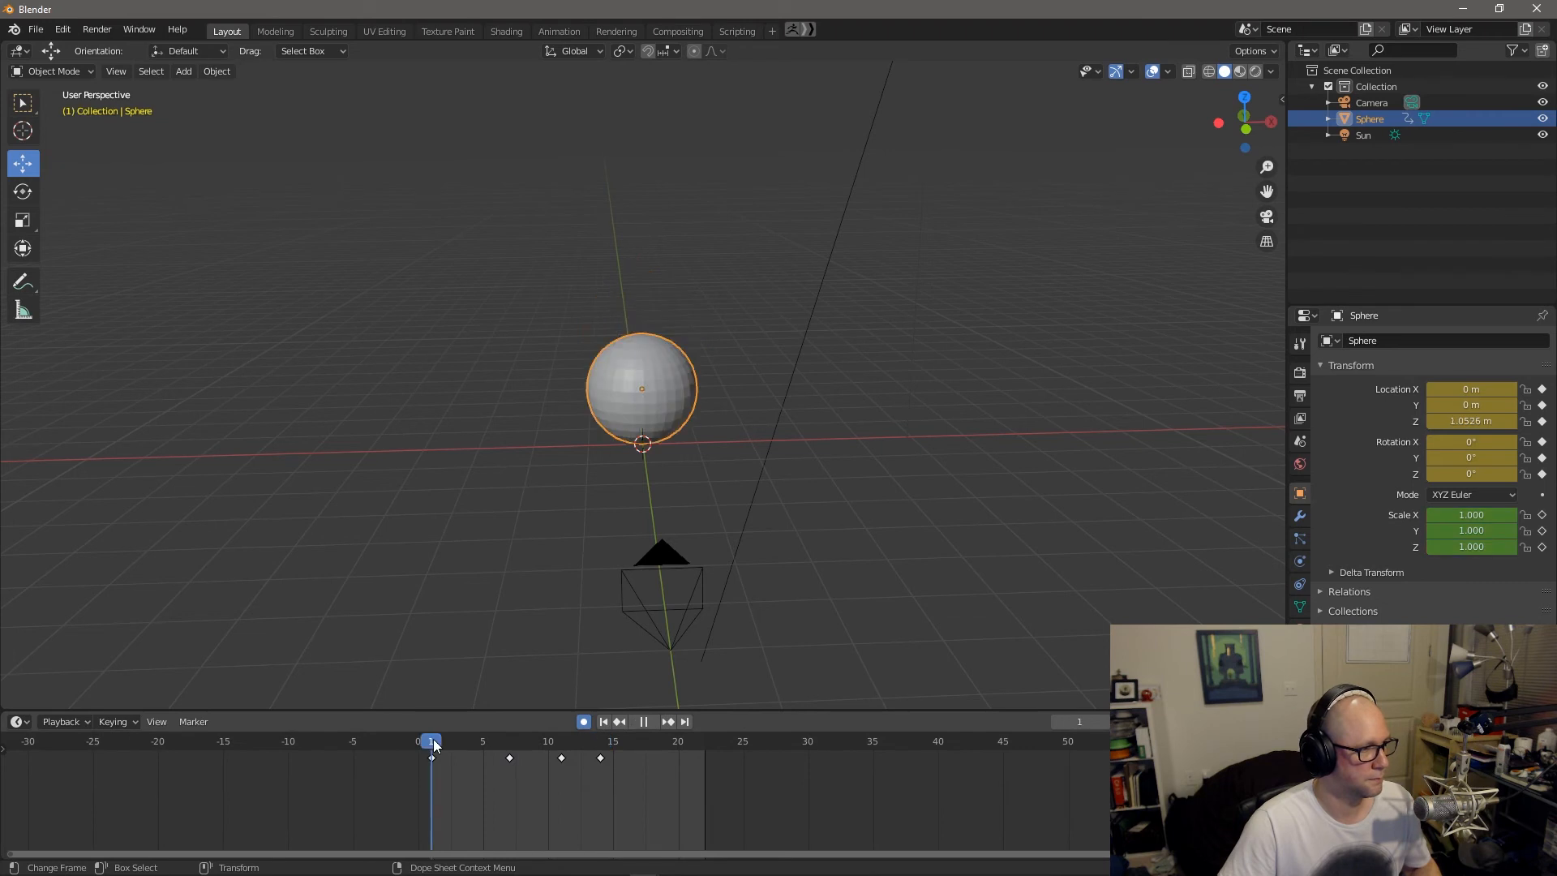
# - Replay the bounce, then stop to examine the sphere's rise to its first peak at frame 7
pyautogui.click(601, 757)
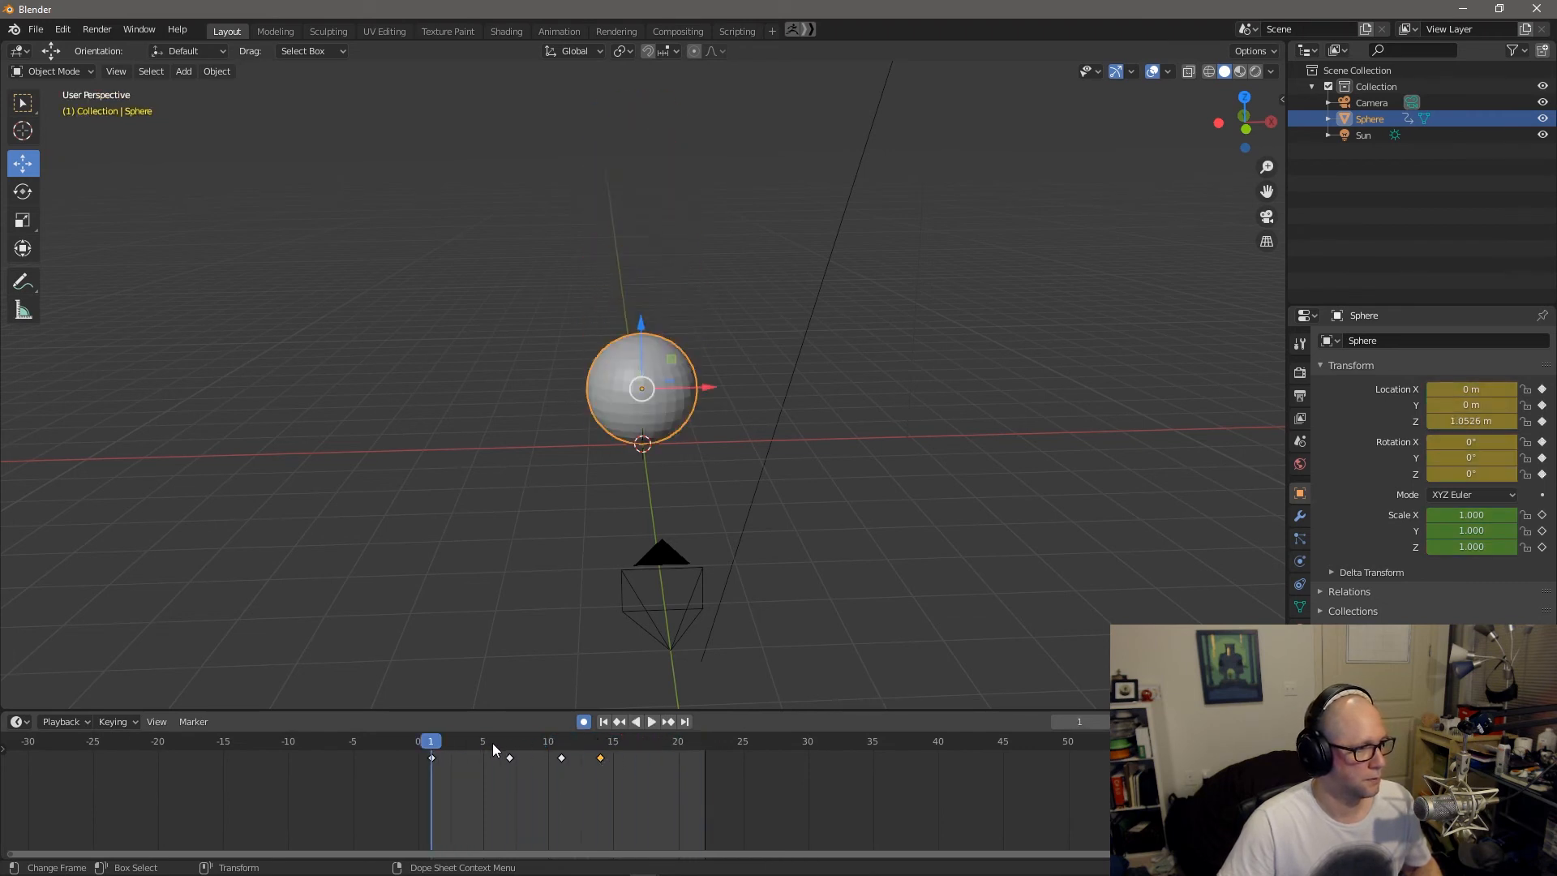
pyautogui.press('space')
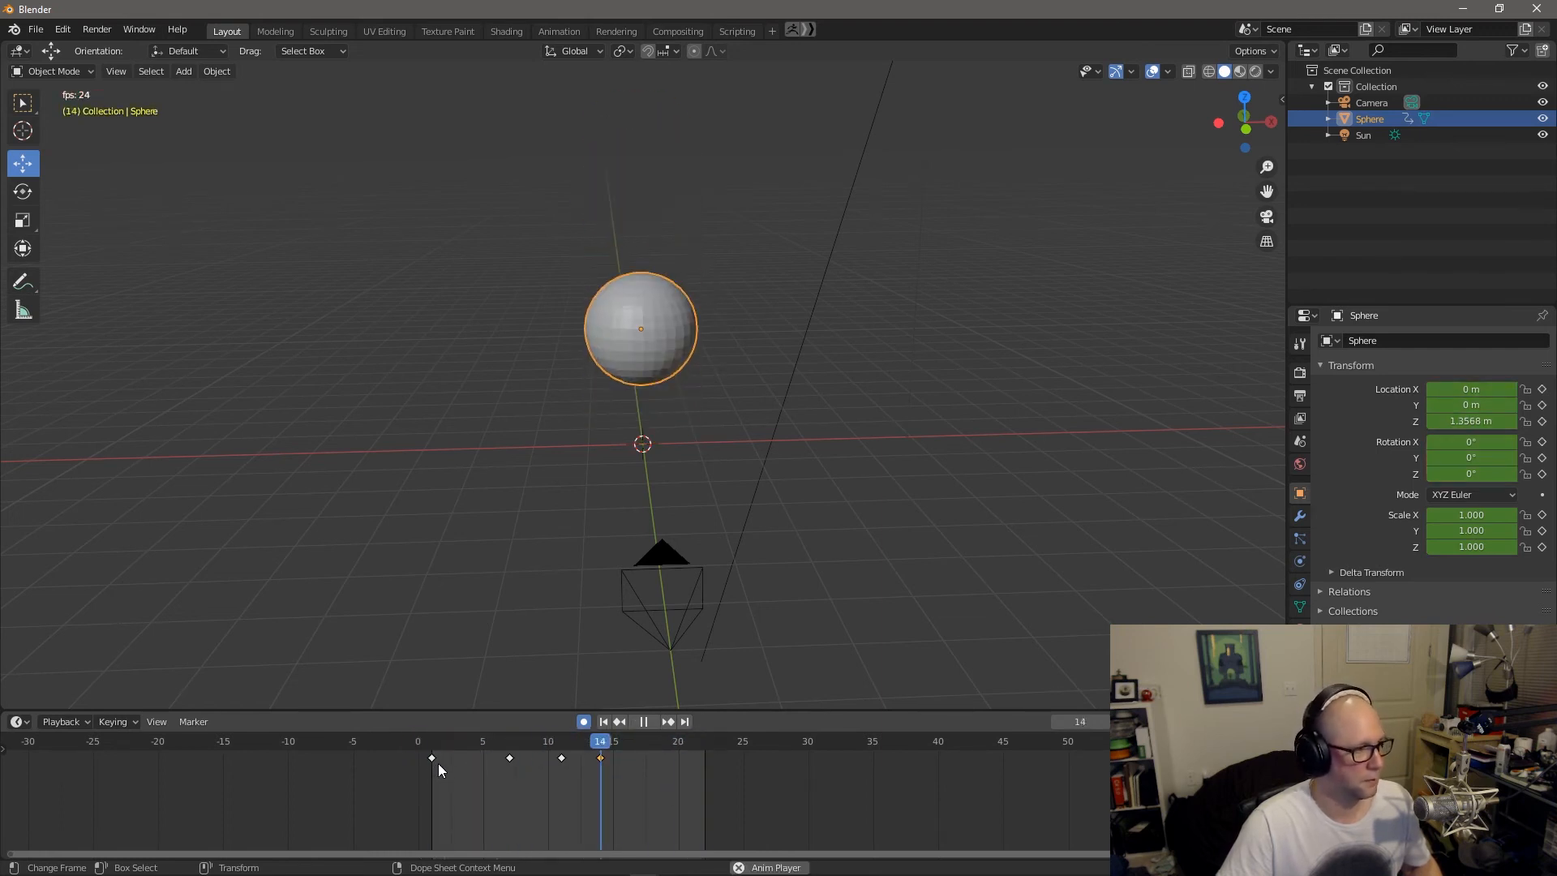
pyautogui.press('space')
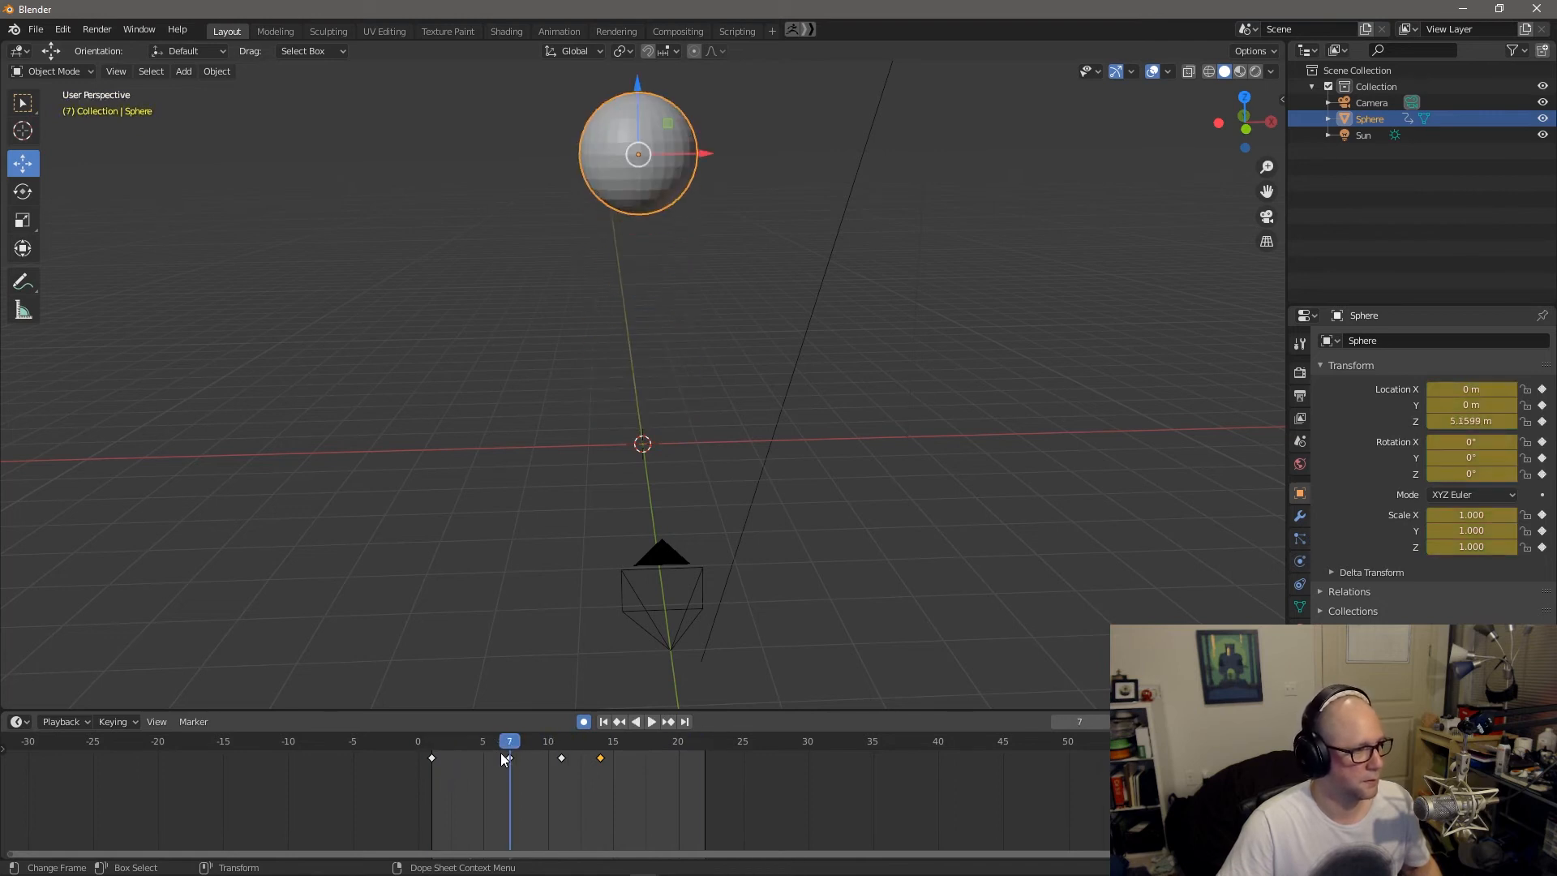
# - Move the first peak keyframe to frame 5 and play the animation from frame 1
pyautogui.moveTo(511, 758); pyautogui.dragTo(483, 757)
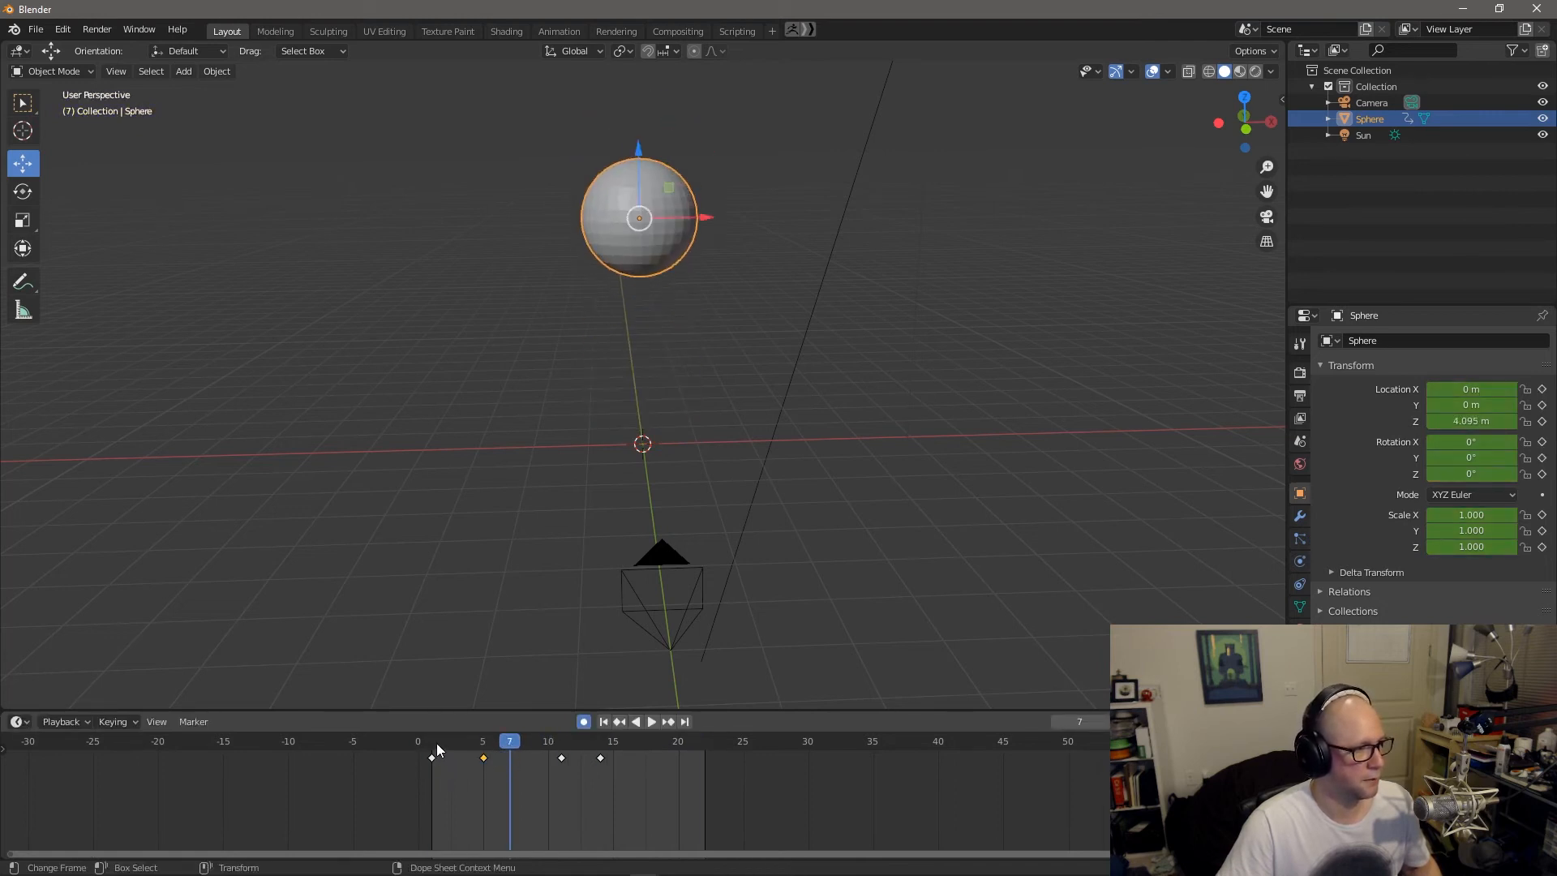
pyautogui.click(437, 743)
pyautogui.press('space')
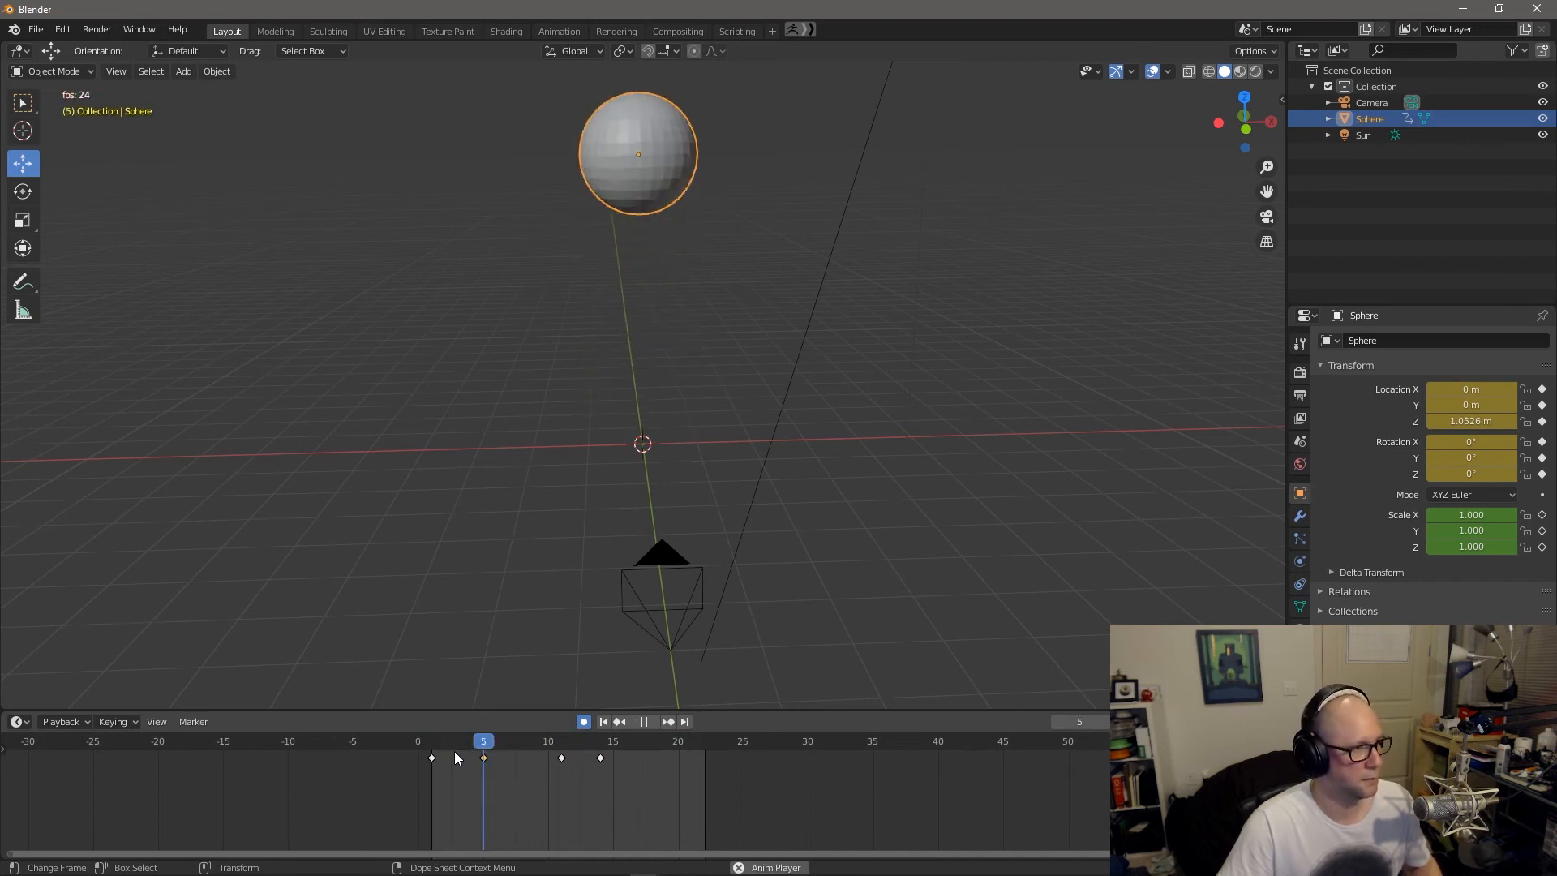
pyautogui.press('space')
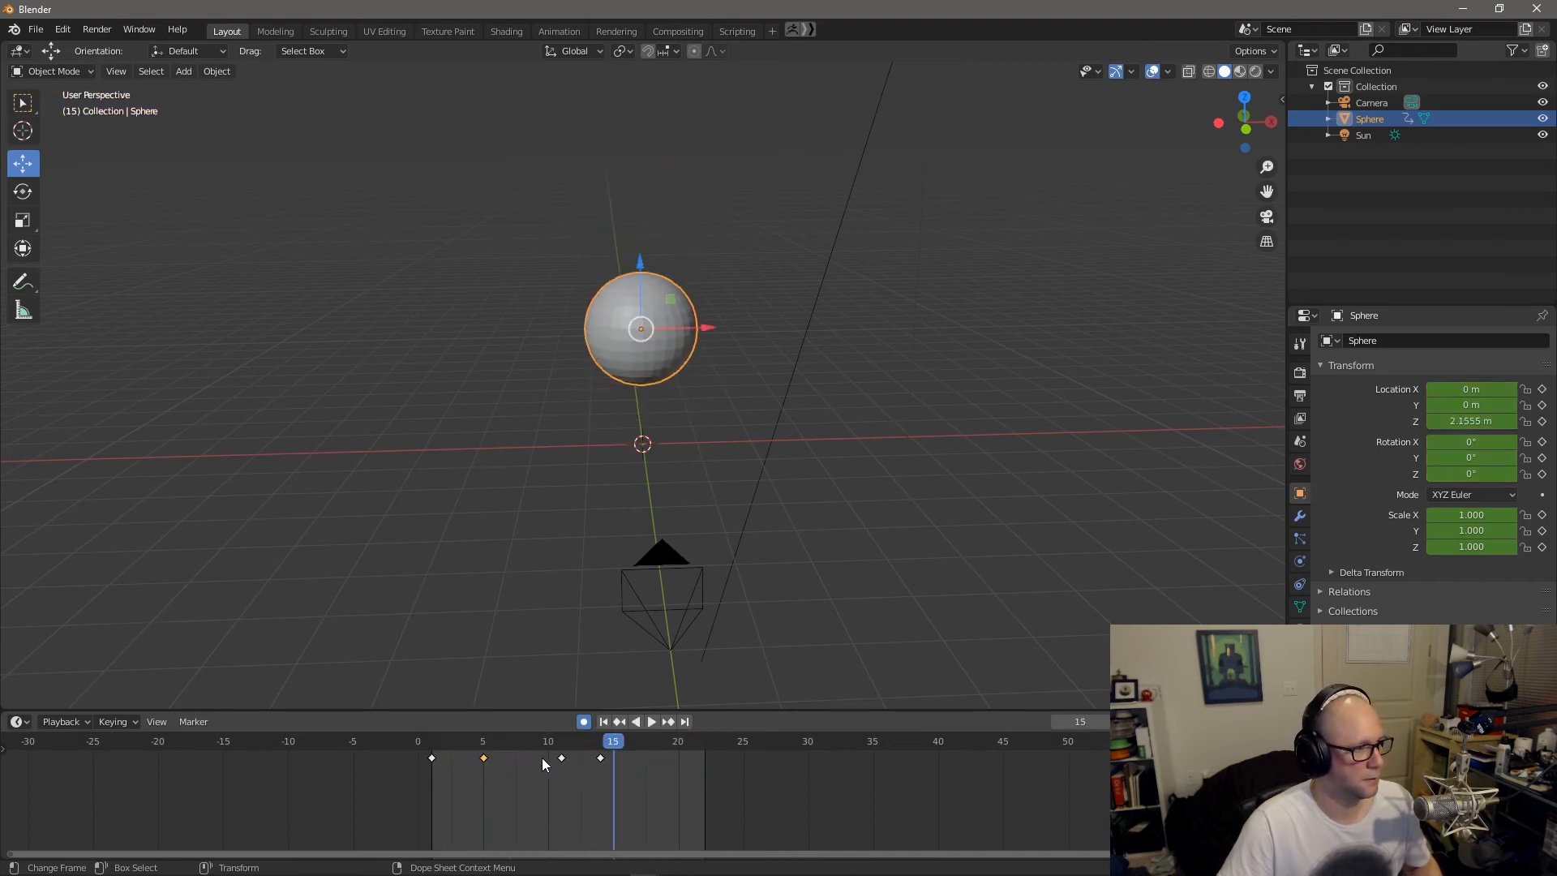
# - Shift the first landing and second peak keyframes to frames 9 and 11, and lower the sphere to about 0.96 m on Z at frame 14
pyautogui.moveTo(562, 756); pyautogui.dragTo(595, 744)
pyautogui.moveTo(640, 268); pyautogui.dragTo(641, 333)
pyautogui.press('i')
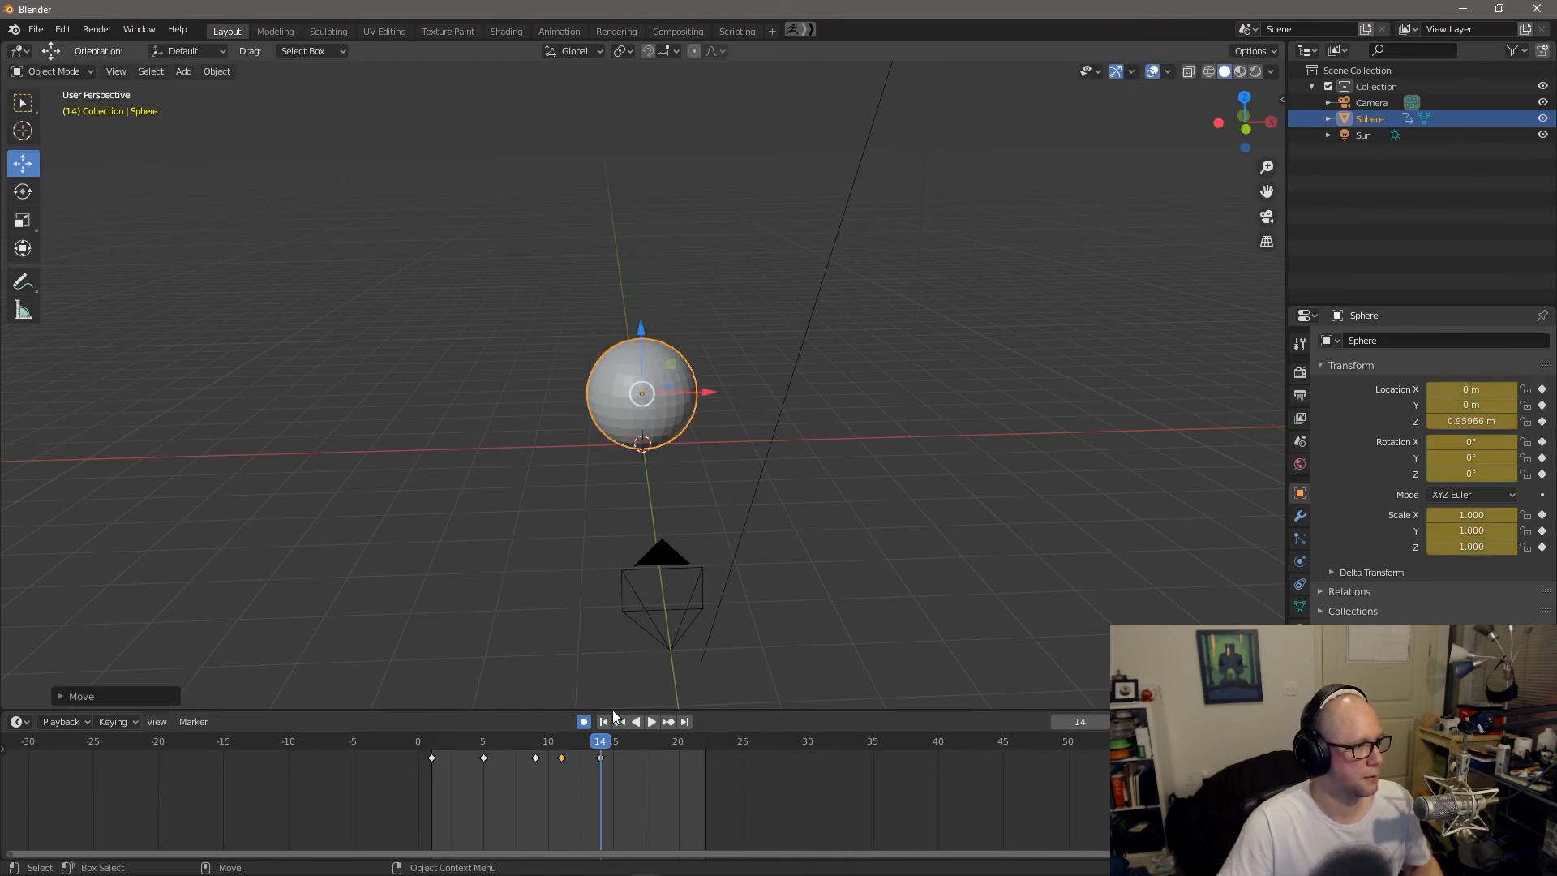
# - Move the second landing keyframe to frame 13, and key a small third bounce at about 1.34 m Z on frame 14 and 0.93 m on frame 16
pyautogui.click(600, 757)
pyautogui.moveTo(600, 757); pyautogui.dragTo(587, 757)
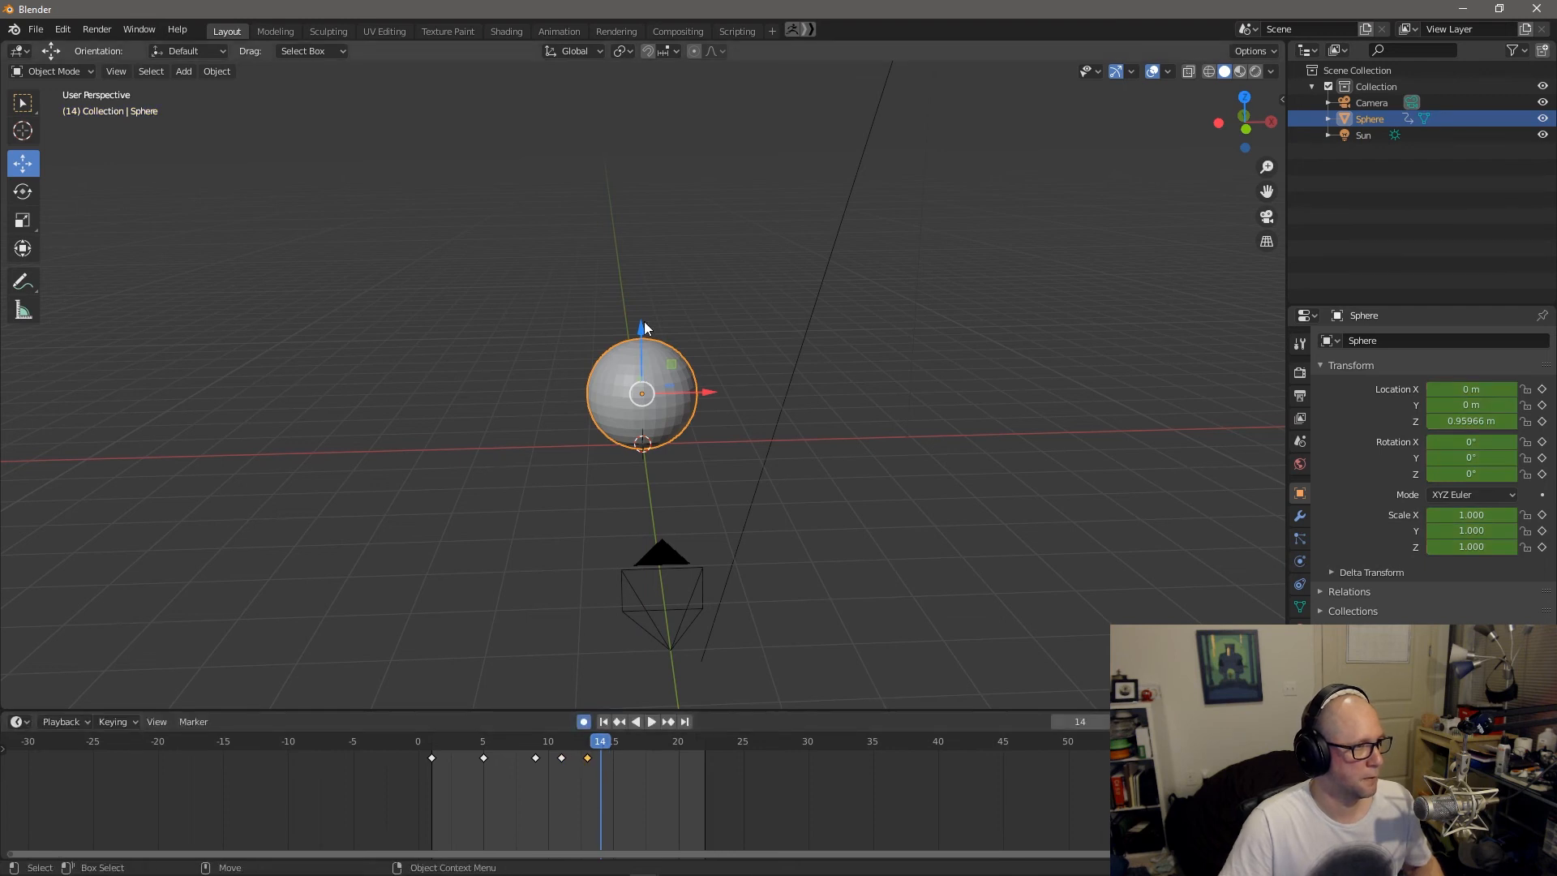
pyautogui.moveTo(643, 334); pyautogui.dragTo(644, 313)
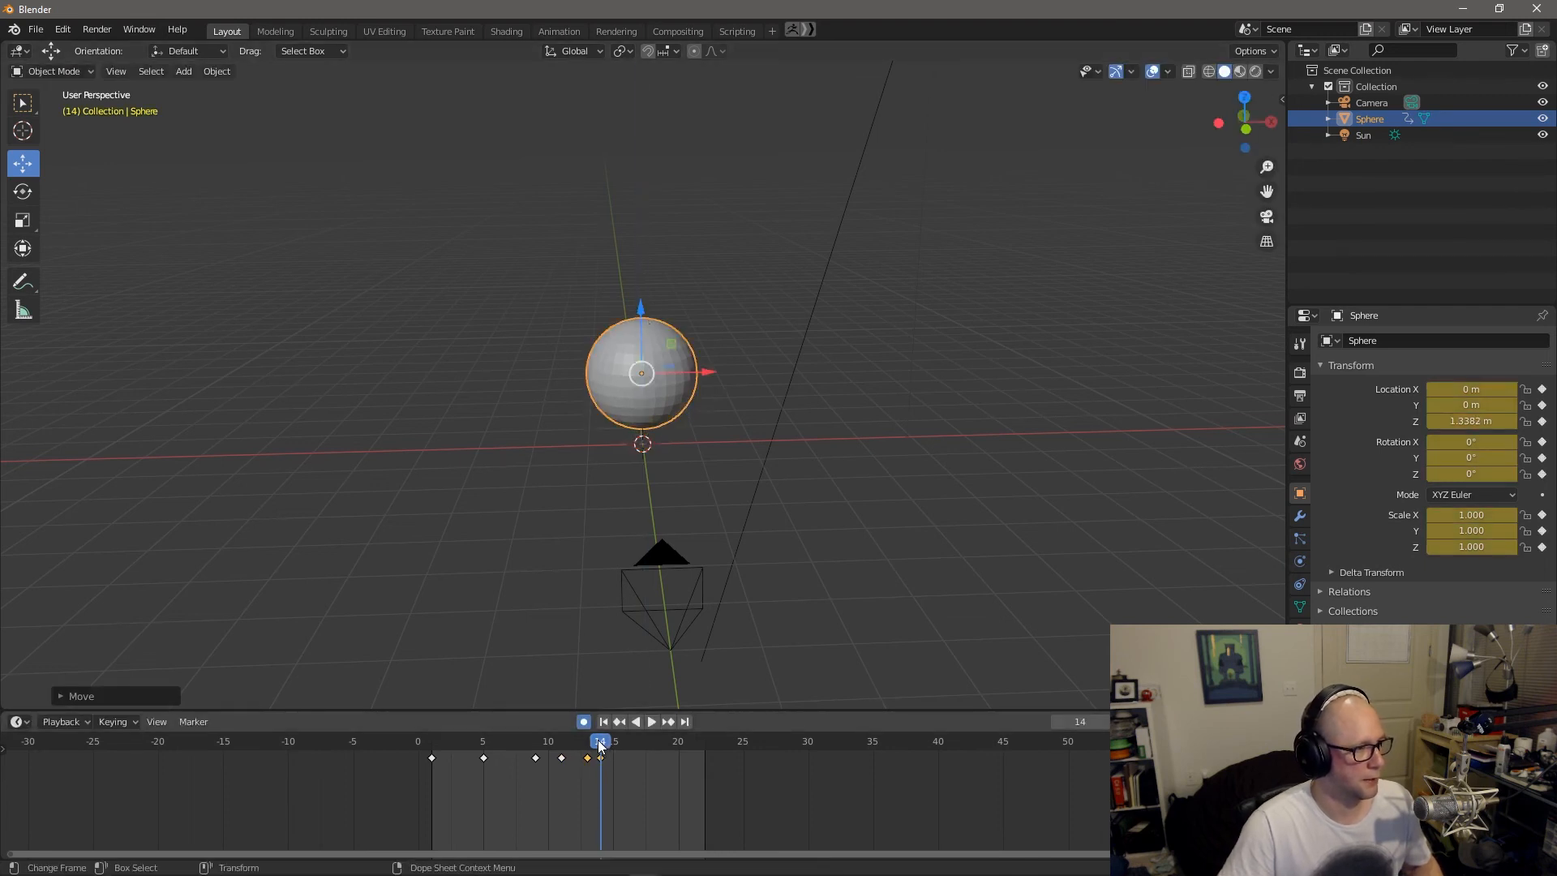
pyautogui.moveTo(604, 746); pyautogui.dragTo(625, 741)
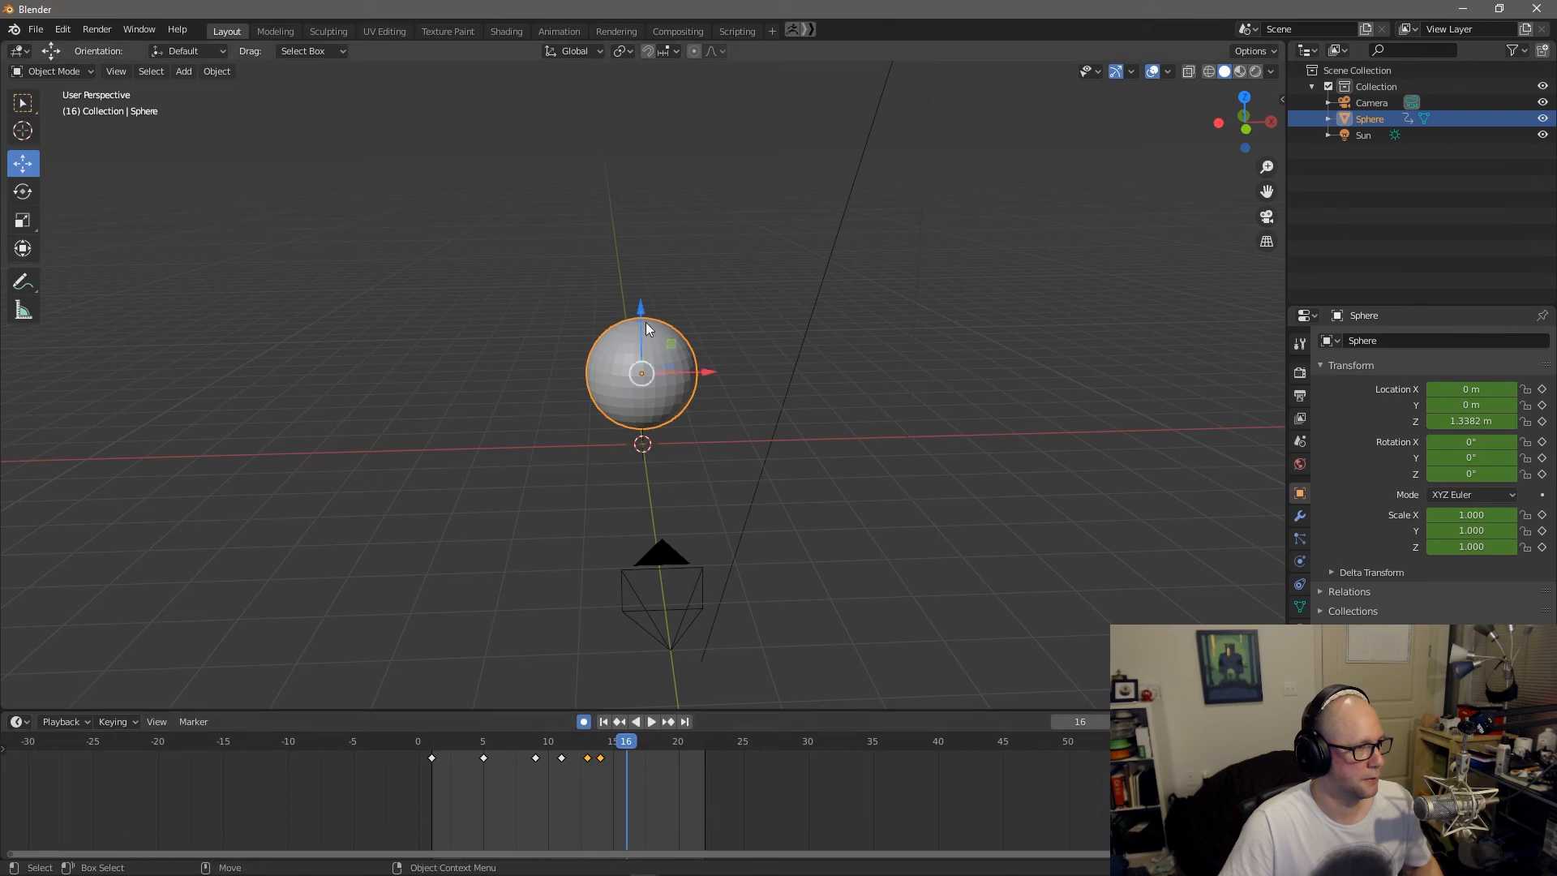
pyautogui.moveTo(639, 311); pyautogui.dragTo(641, 333)
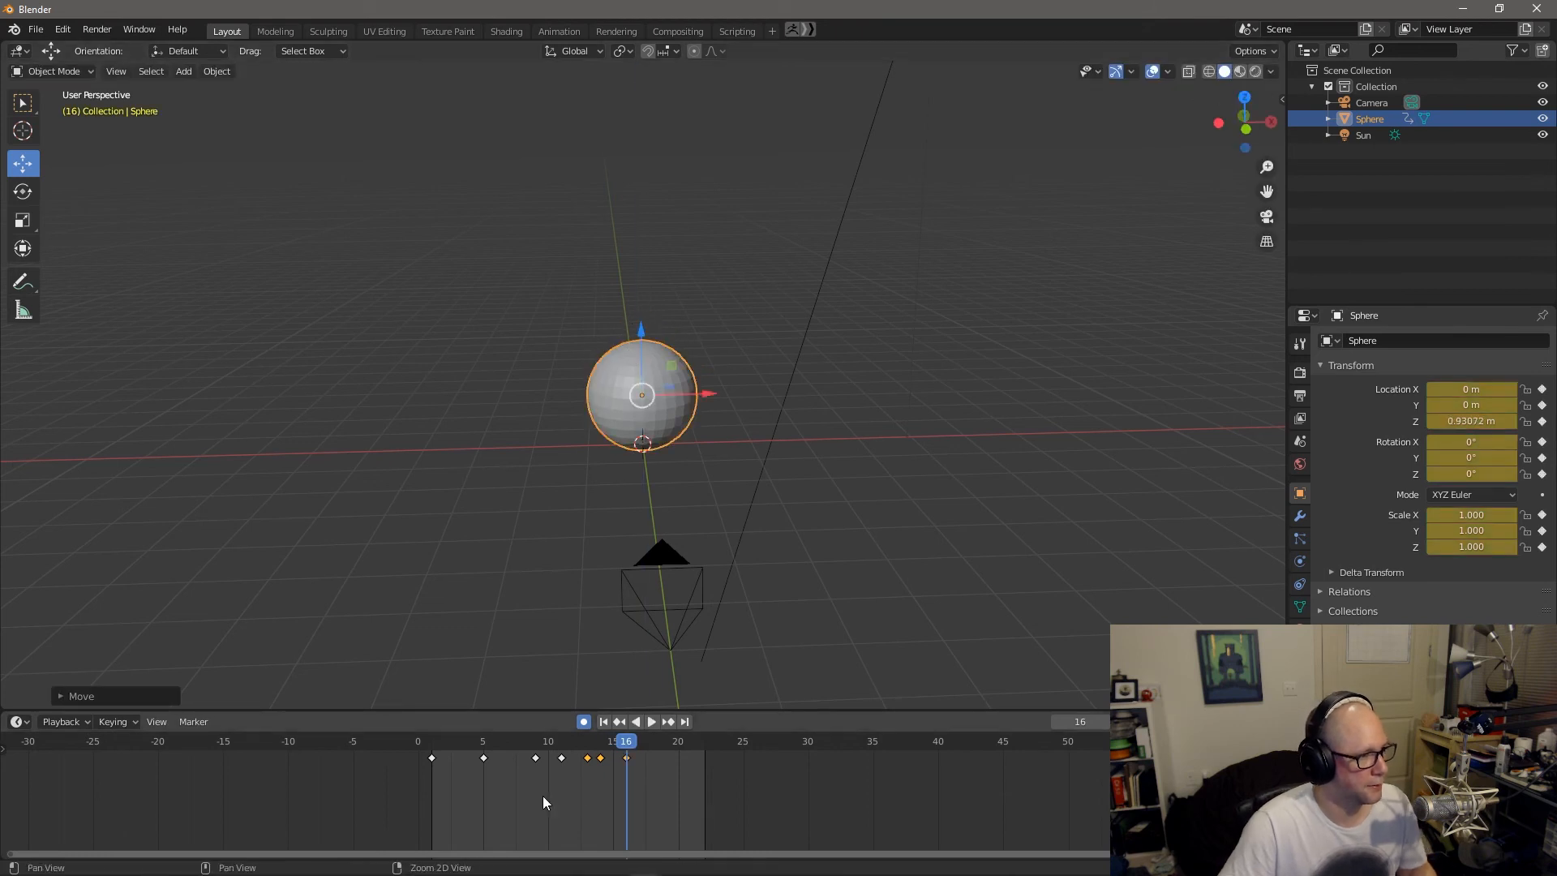
# - Move the second landing keyframe to frame 12, leaving the third bounce's peak keyframe at frame 14
pyautogui.scroll(2, 547, 799)
pyautogui.keyDown('alt'); pyautogui.moveTo(557, 804); pyautogui.dragTo(568, 795, button='right'); pyautogui.keyUp('alt')
pyautogui.moveTo(482, 795); pyautogui.dragTo(635, 750)
pyautogui.moveTo(543, 764); pyautogui.dragTo(491, 762)
pyautogui.click(502, 775)
pyautogui.click(515, 762)
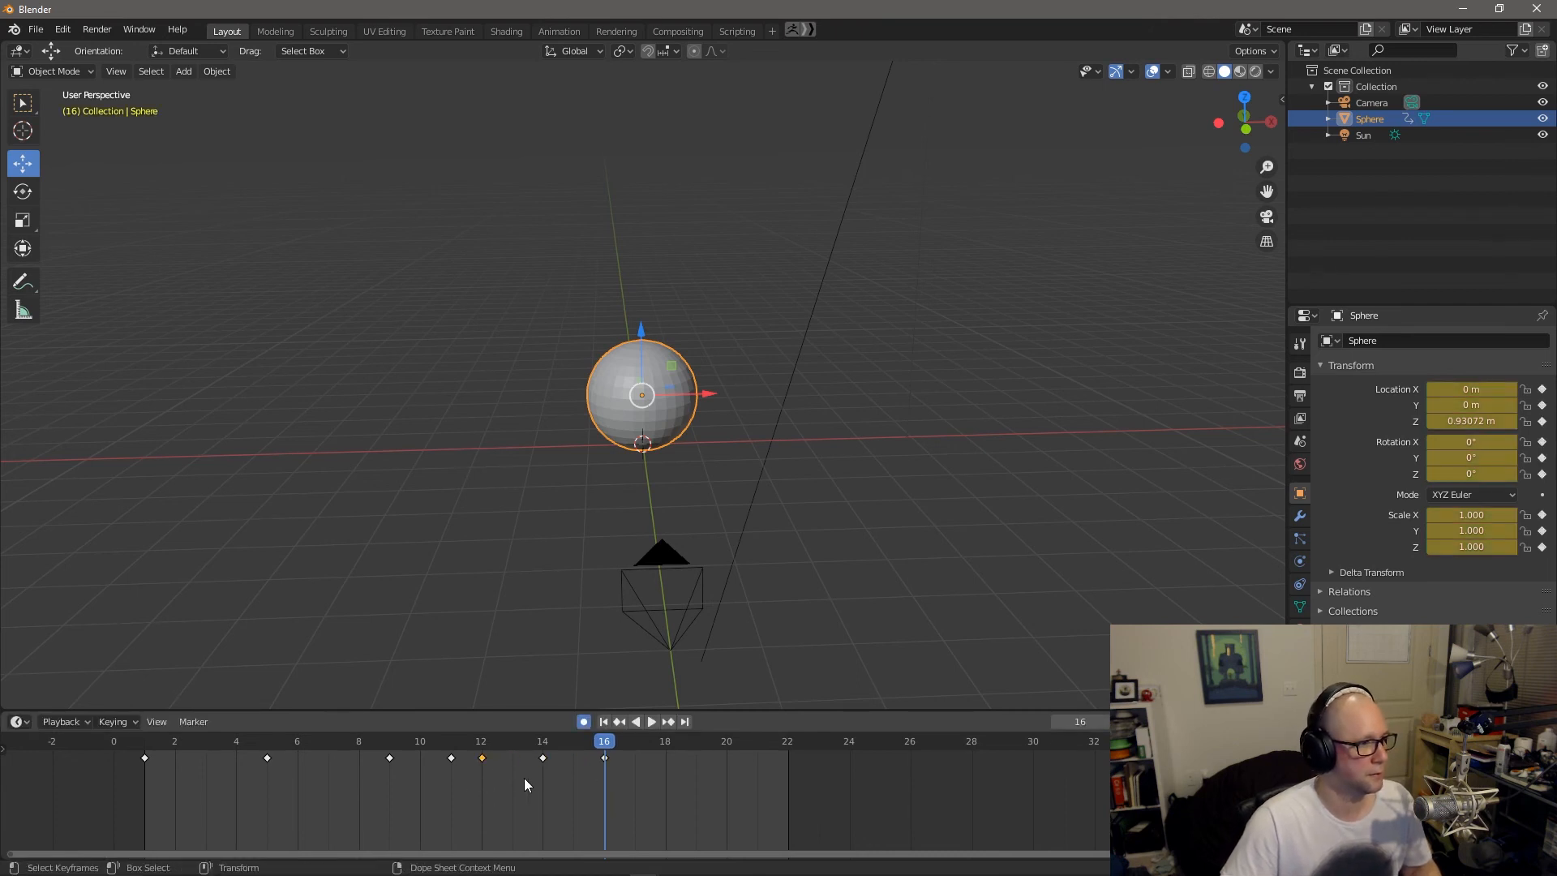
# - Play the complete animation to check the timing of the three progressively smaller bounces
pyautogui.press('space')
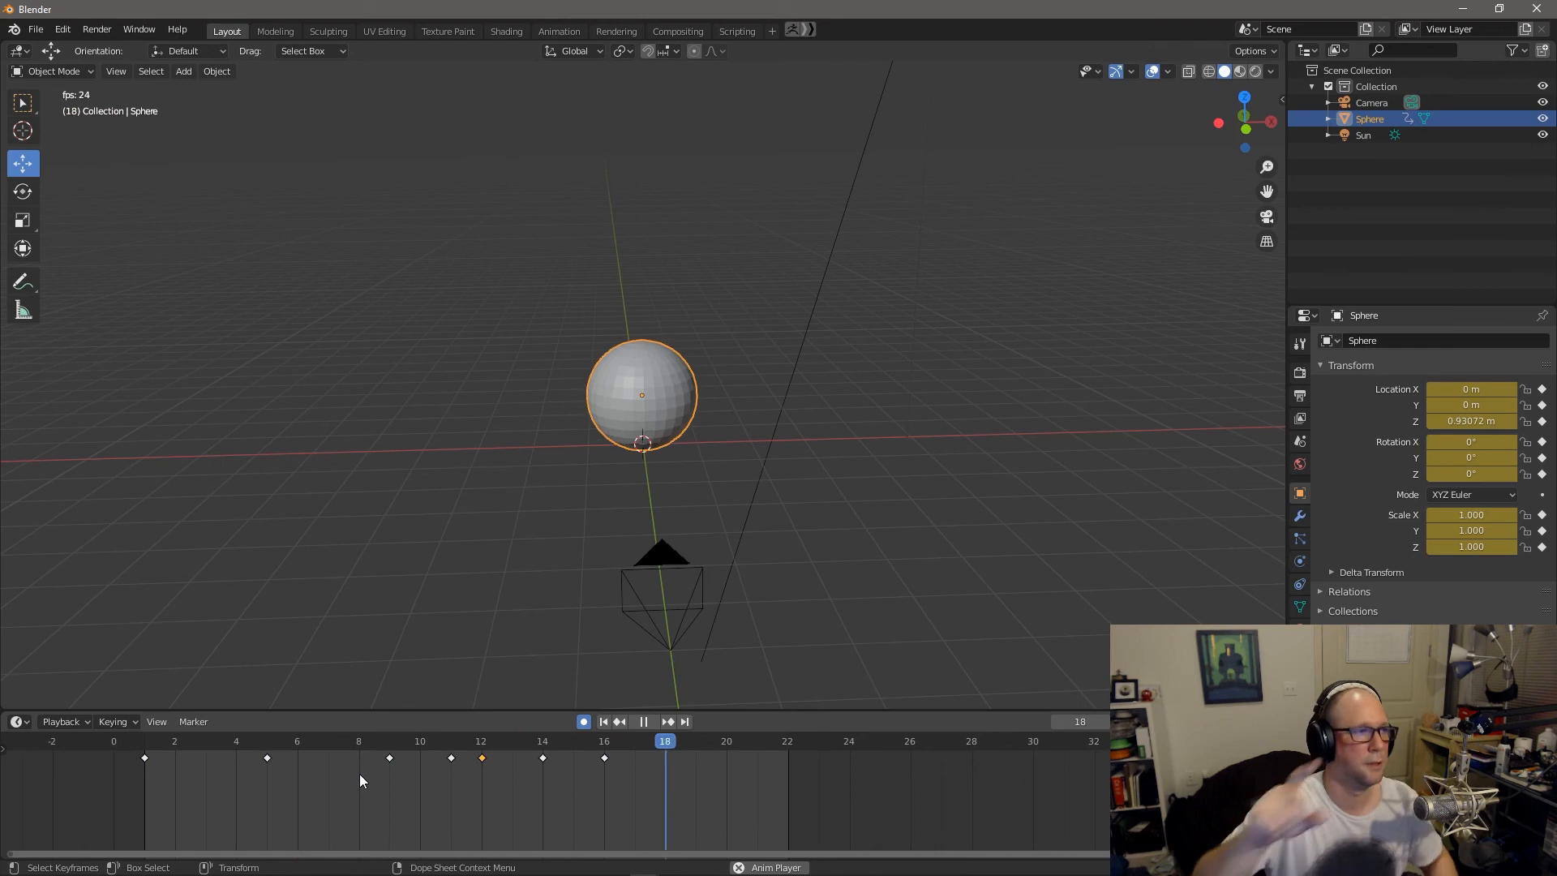
pyautogui.press('space')
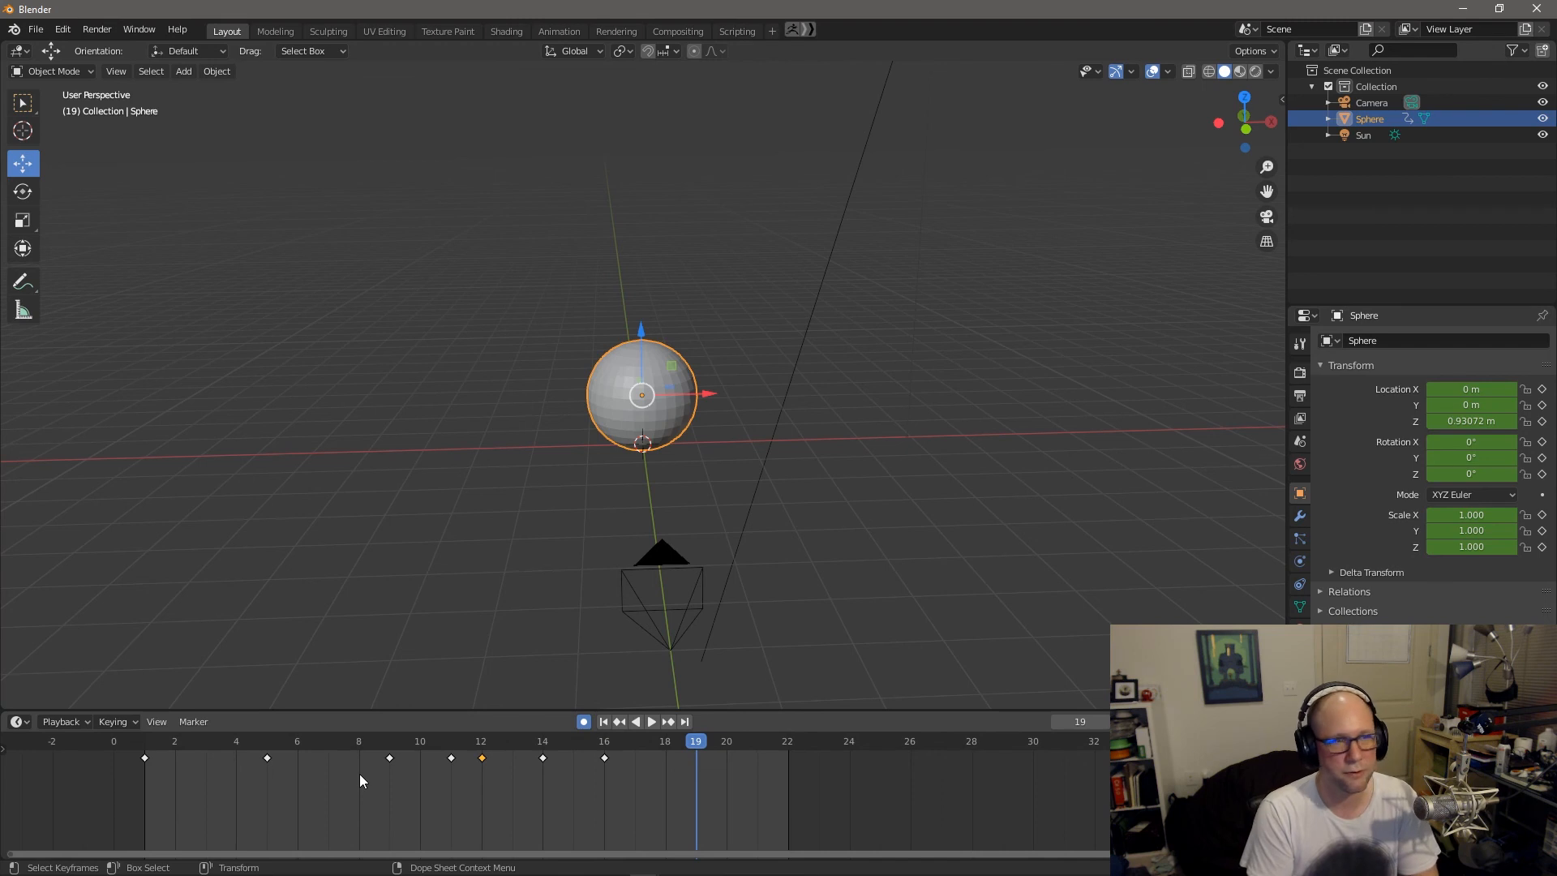
pyautogui.press('space')
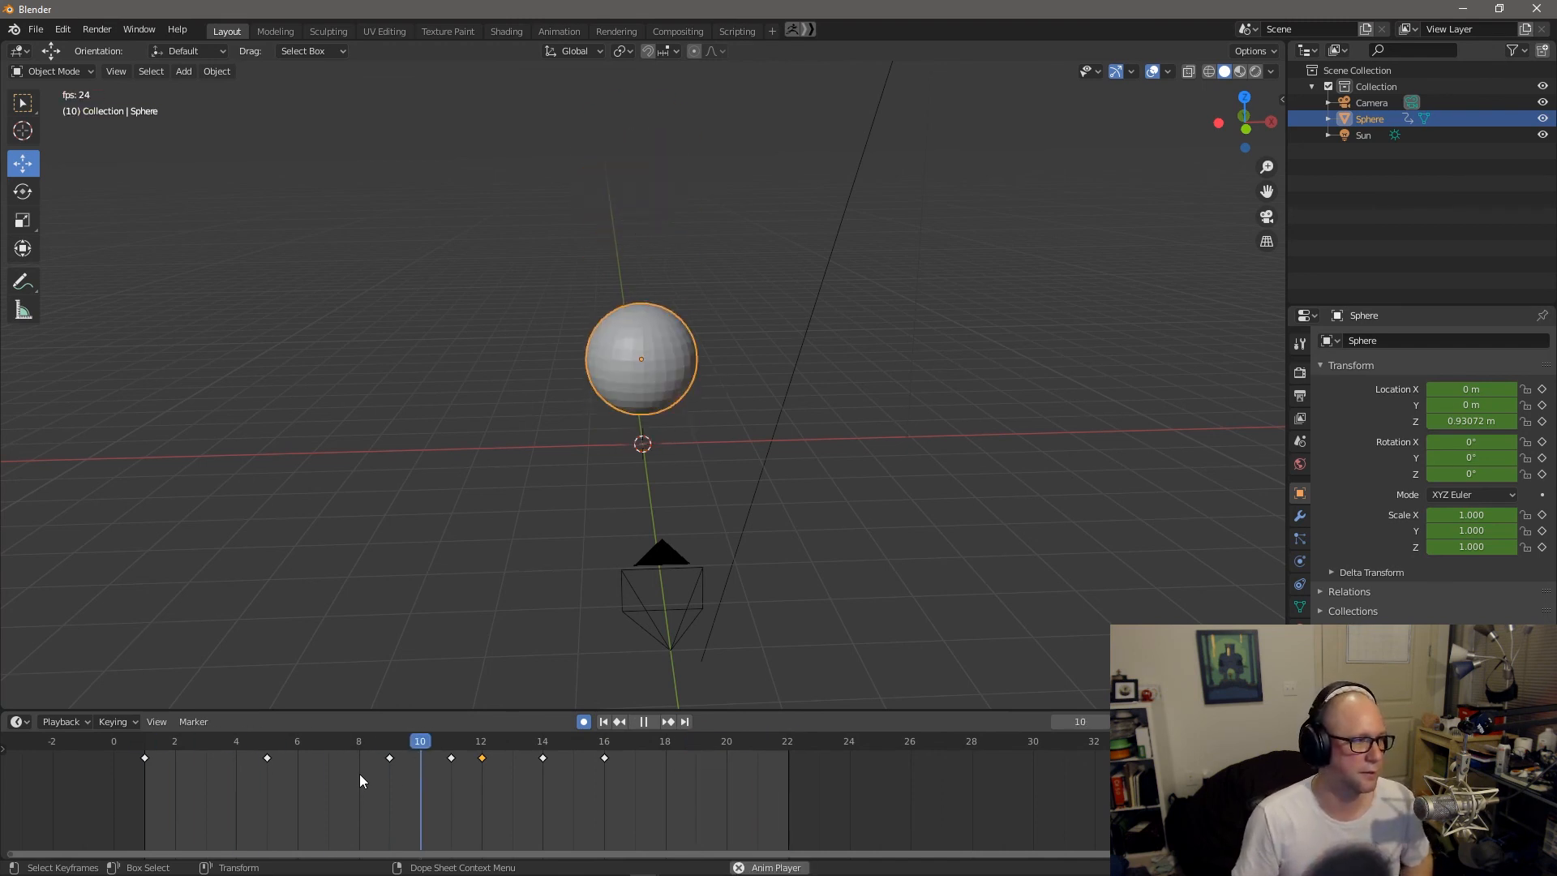